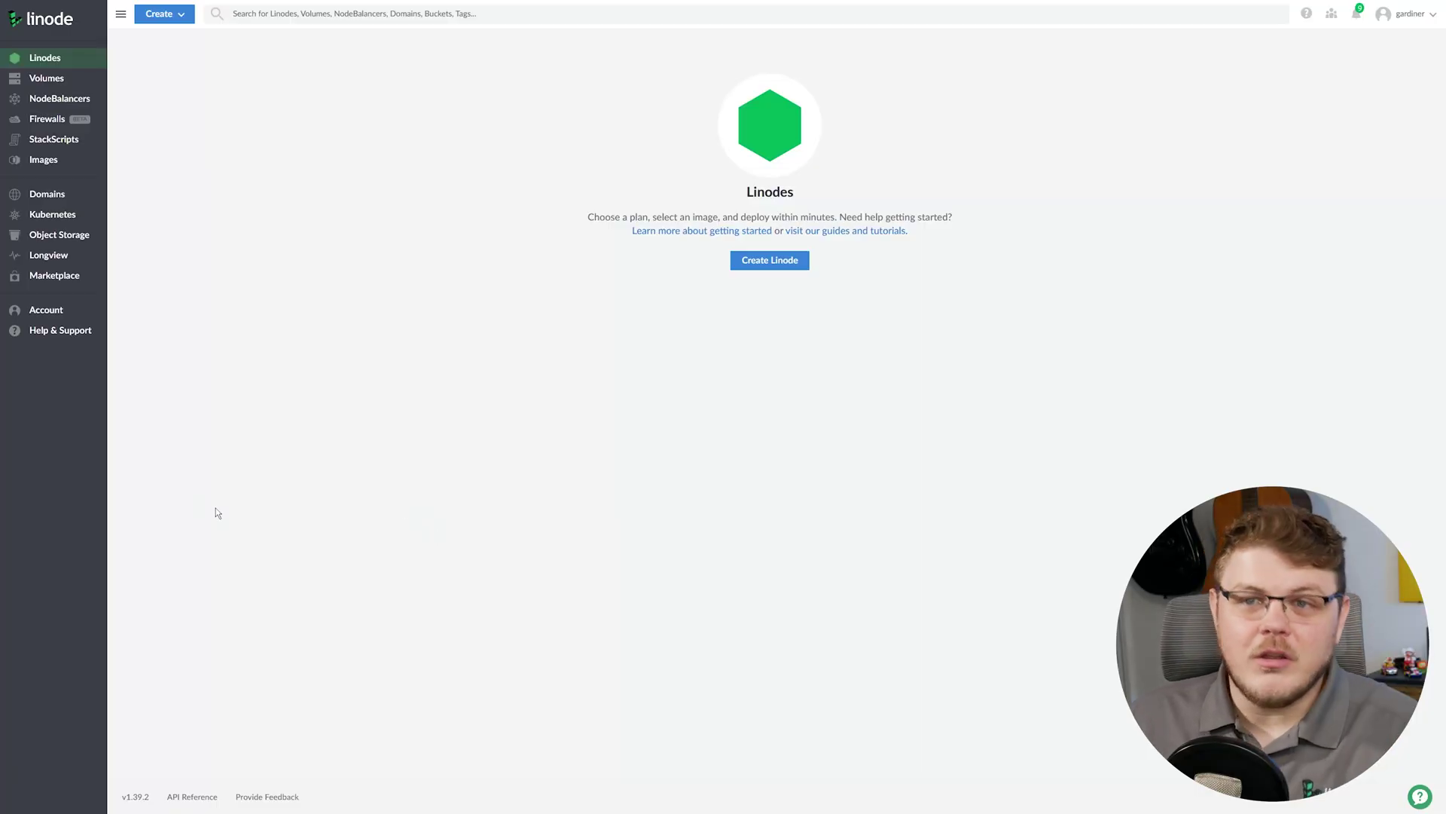
Pick the Ant Media Server app from the Marketplace for a new Linode.
click(48, 279)
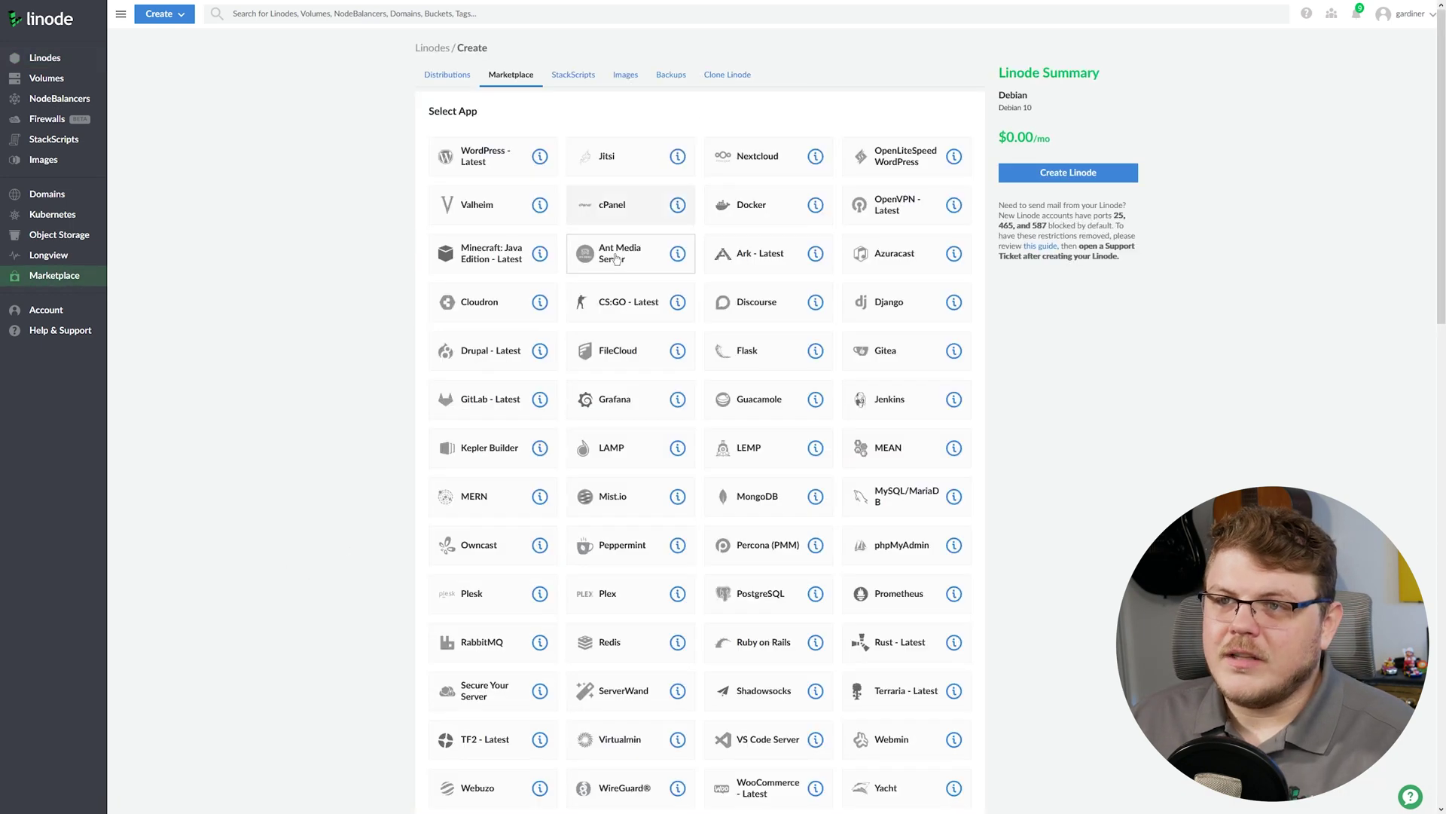
click(616, 260)
scroll(616, 262, down, 8)
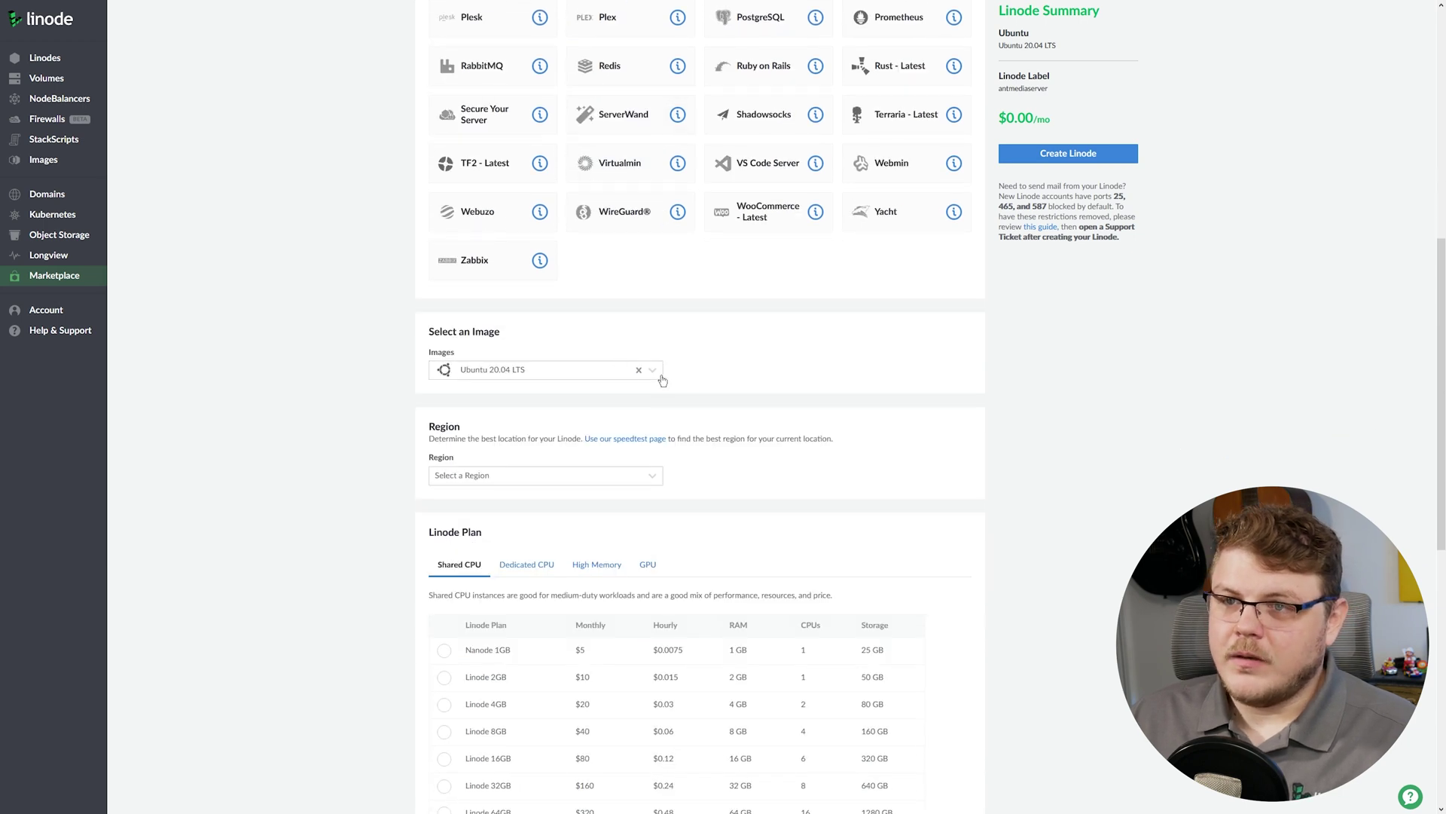
scroll(649, 355, down, 1)
Keep the Ubuntu 20.04 LTS image and set the region to Newark, NJ.
click(659, 317)
click(671, 310)
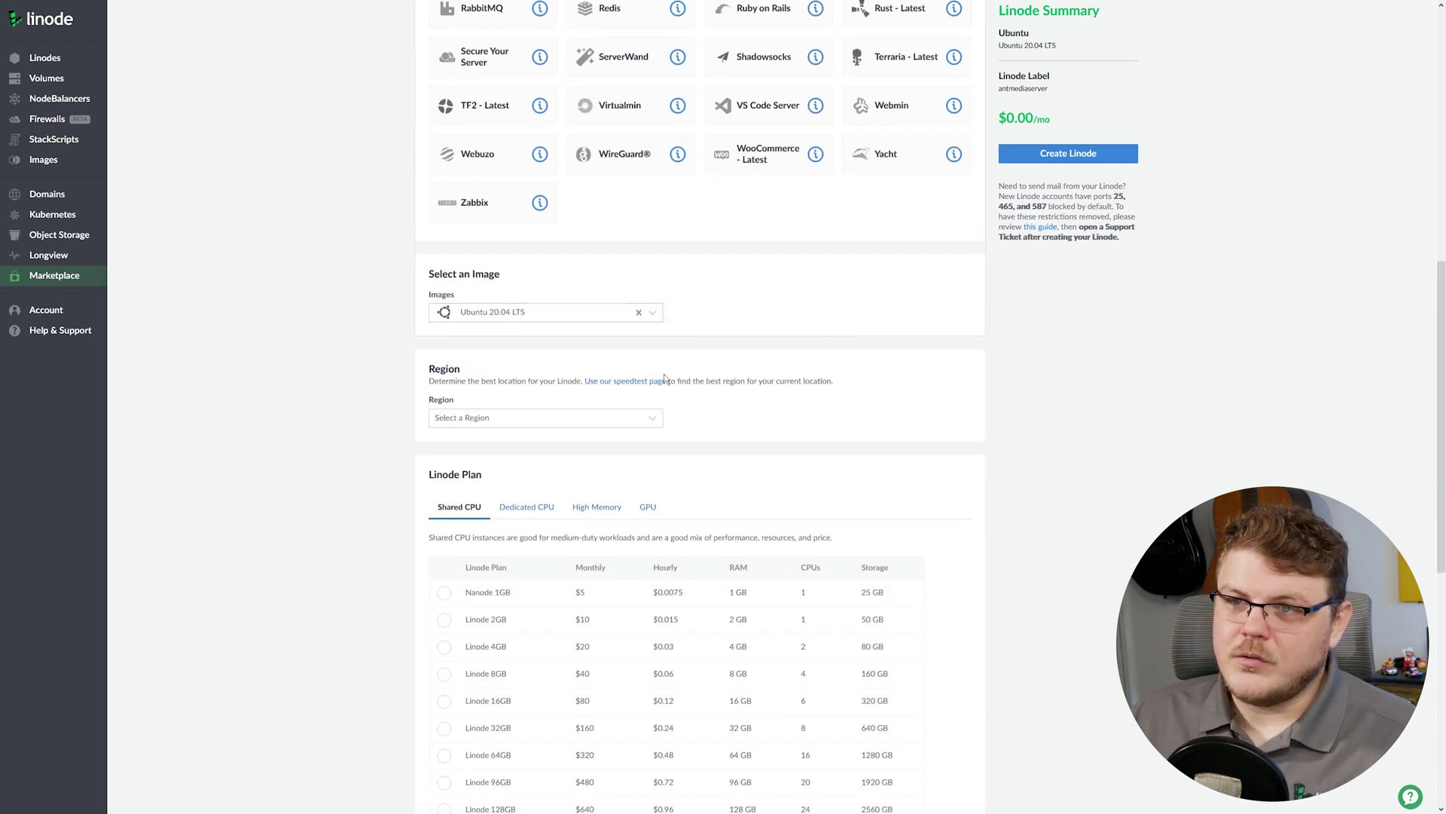
click(558, 420)
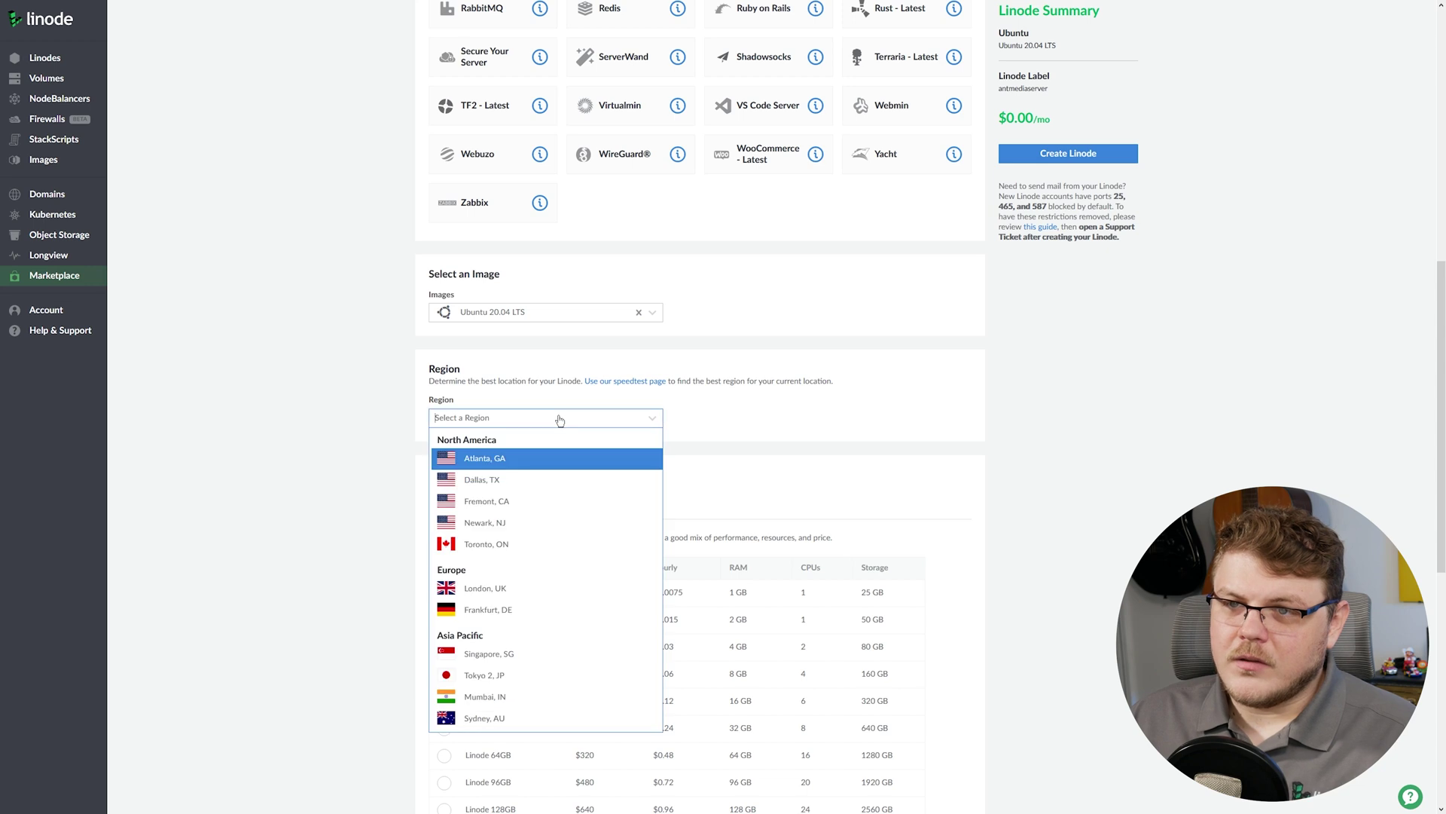
click(523, 527)
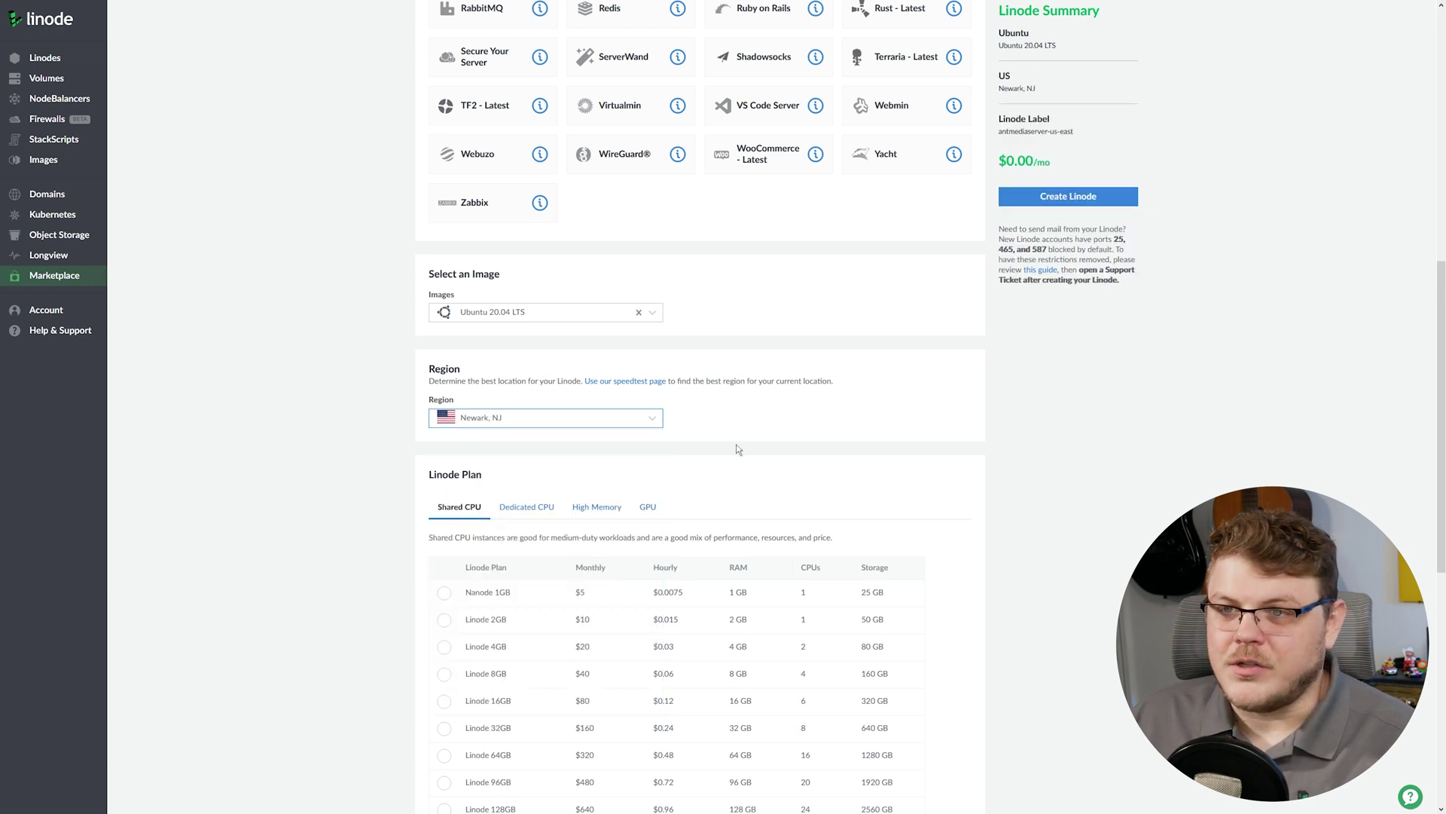
scroll(736, 445, down, 2)
drag(430, 301, 511, 308)
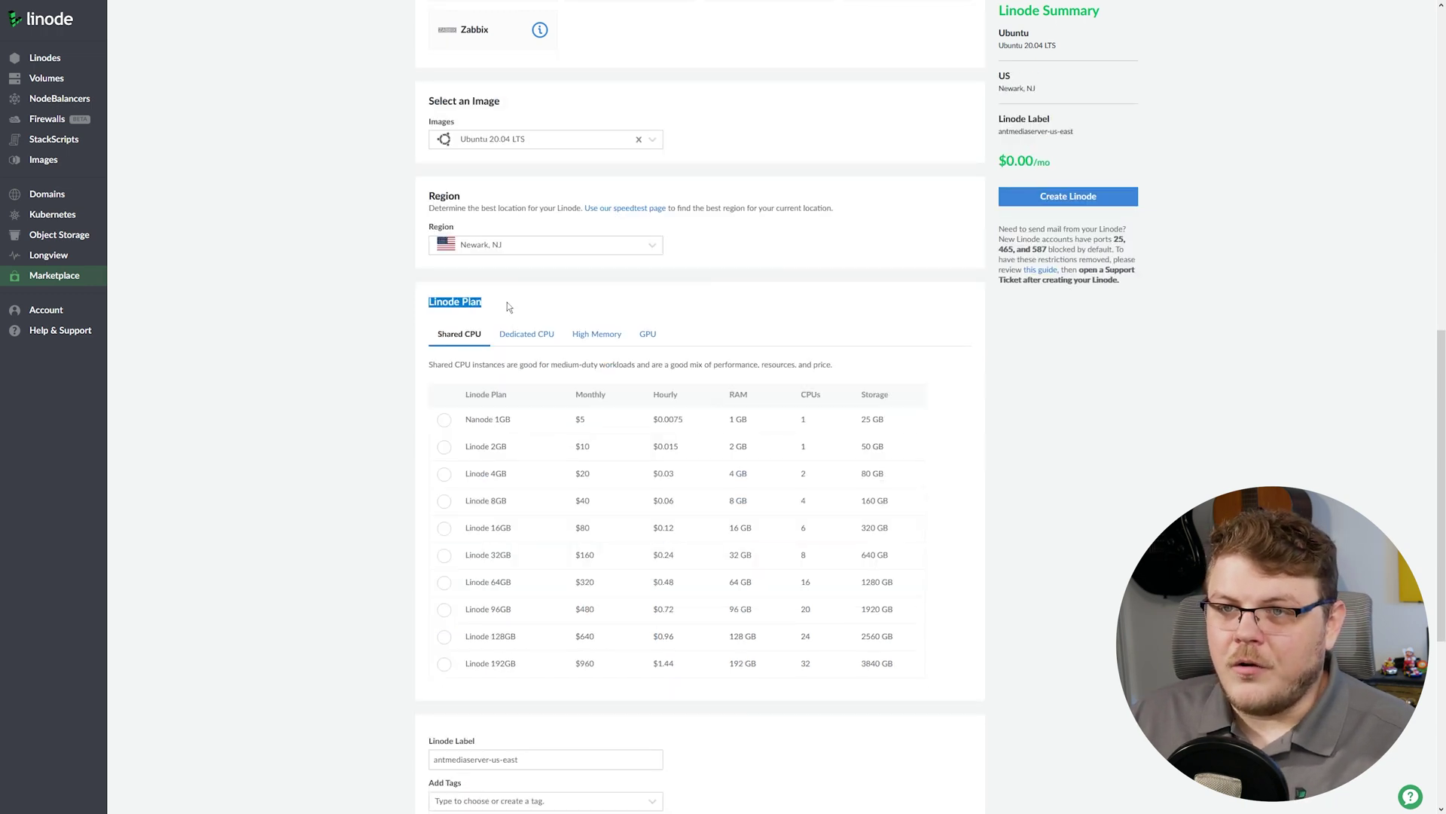
click(523, 317)
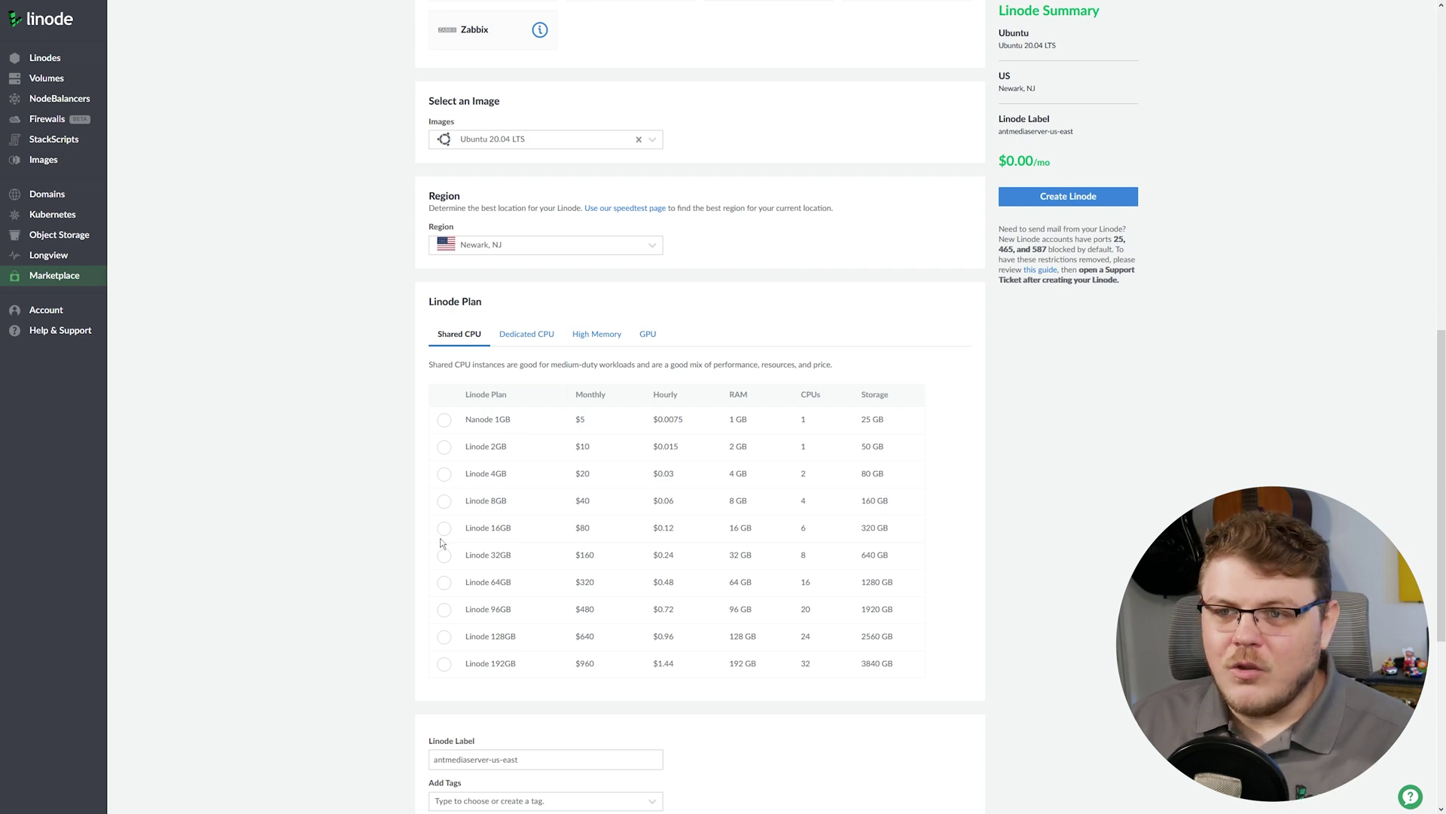
Select the Linode 4GB Shared CPU plan at $20.00/mo.
click(445, 476)
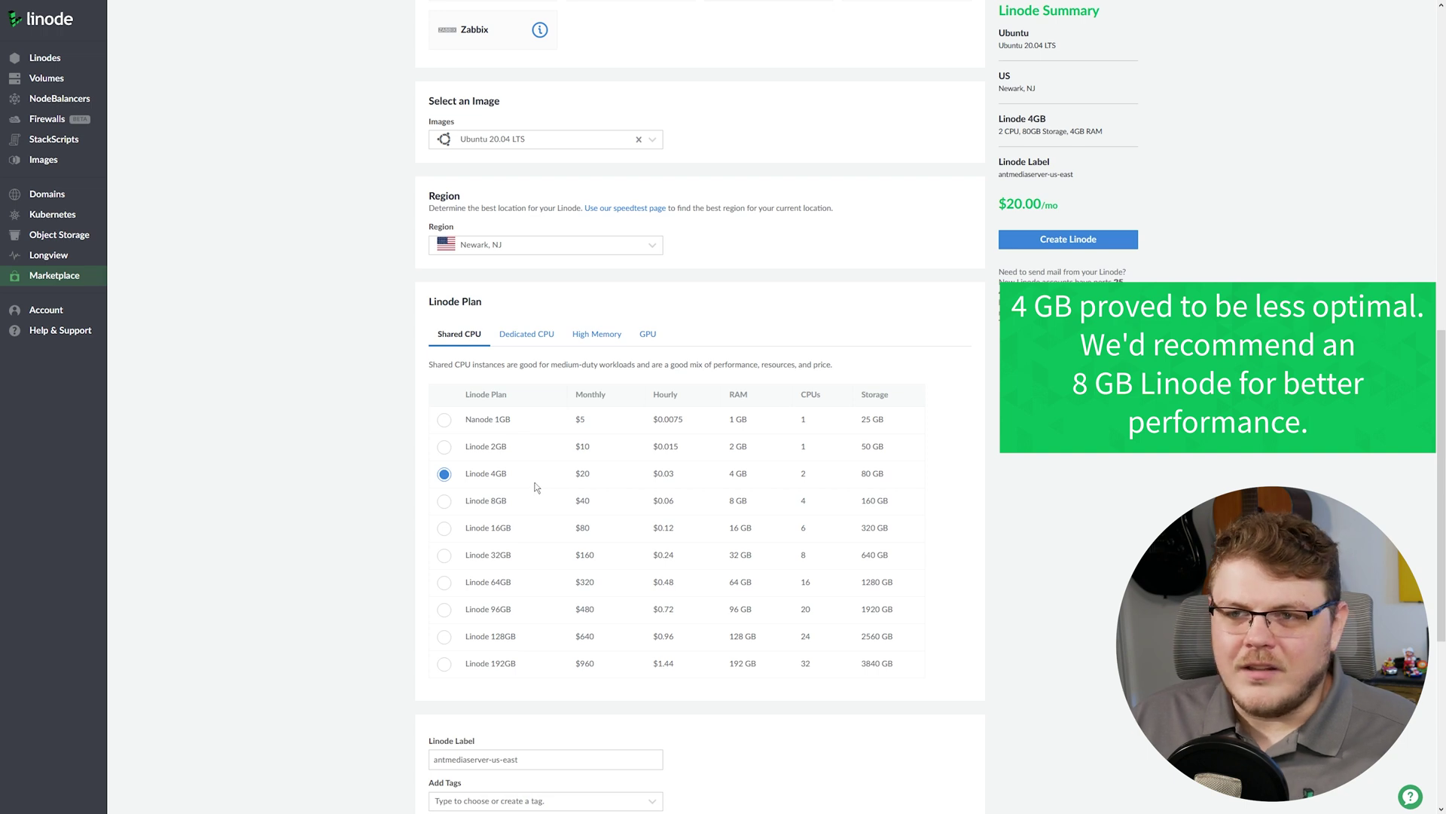
scroll(623, 472, down, 3)
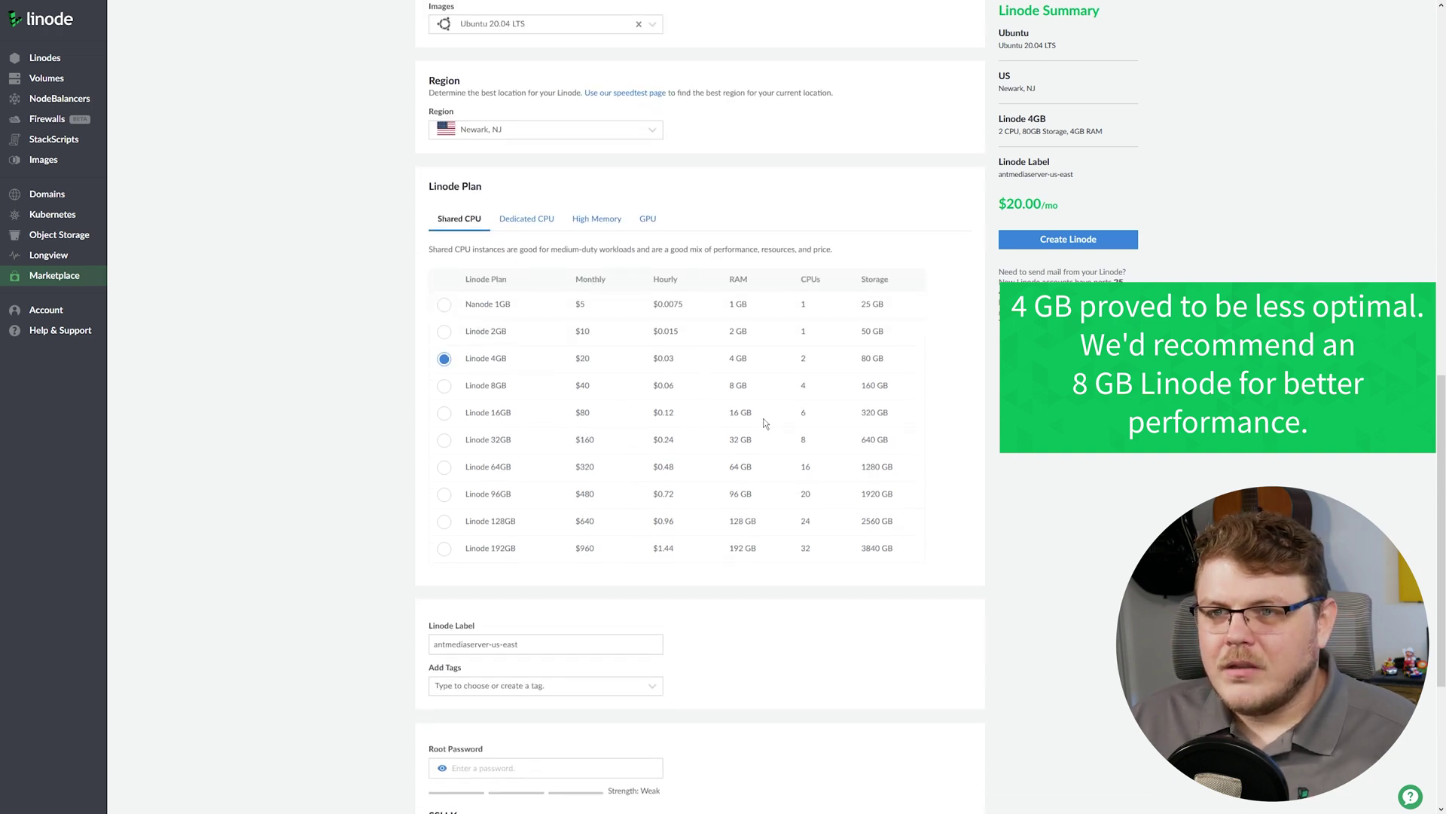
scroll(739, 455, down, 5)
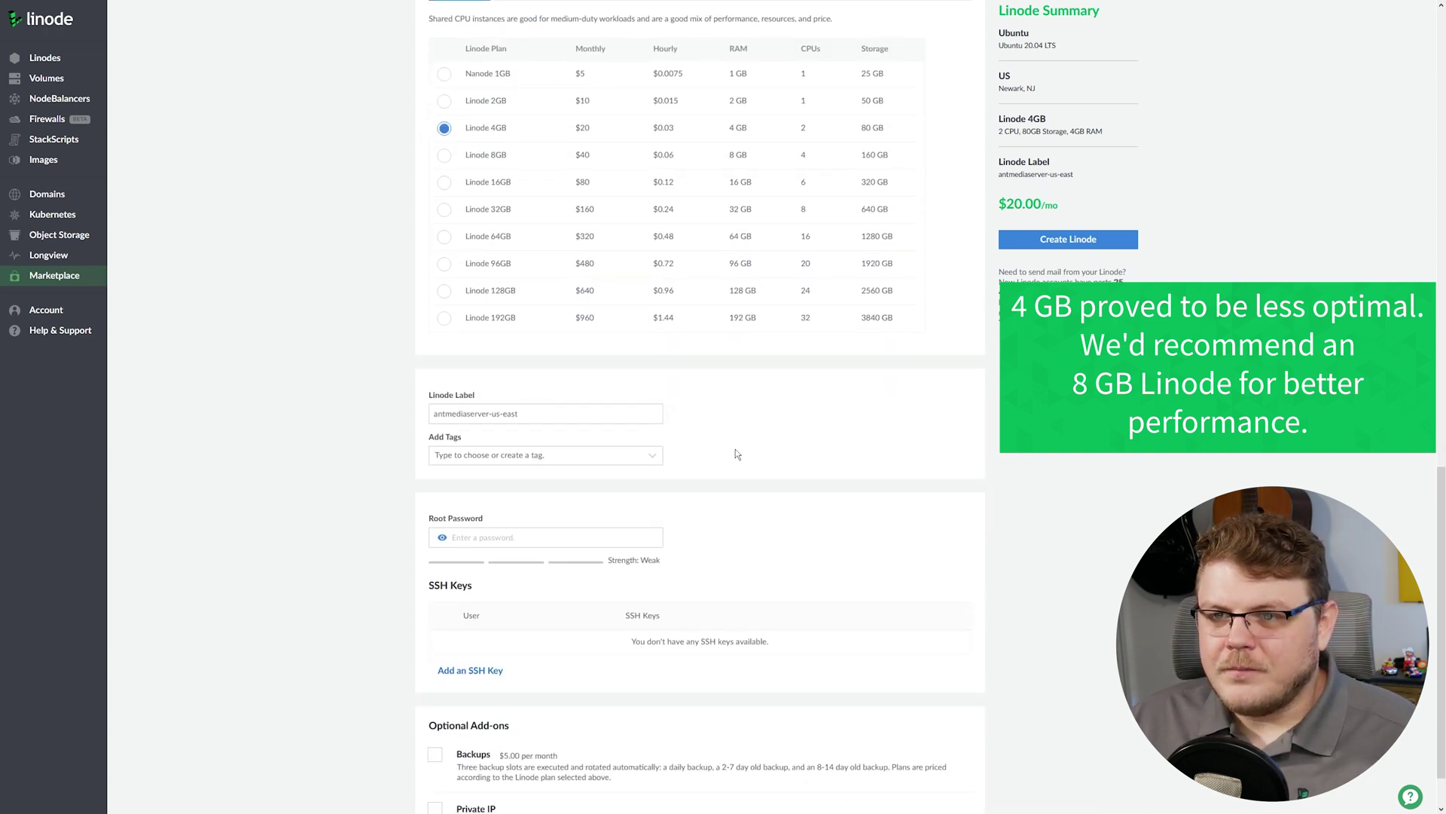
scroll(736, 455, down, 1)
Leave the label as antmediaserver-us-east and enter a root password rated Good.
key(Tab)
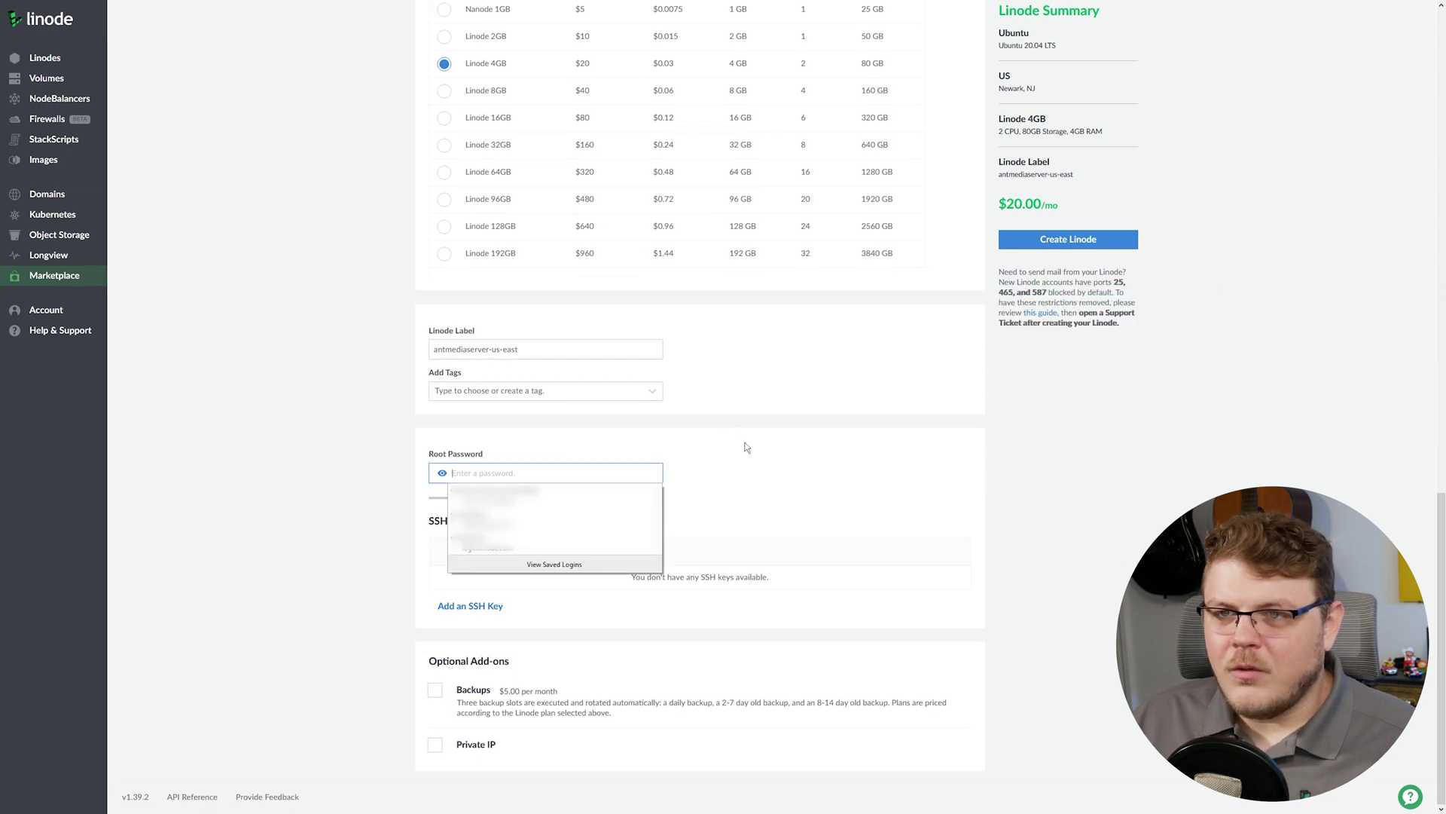
click(511, 349)
key(ctrl+a)
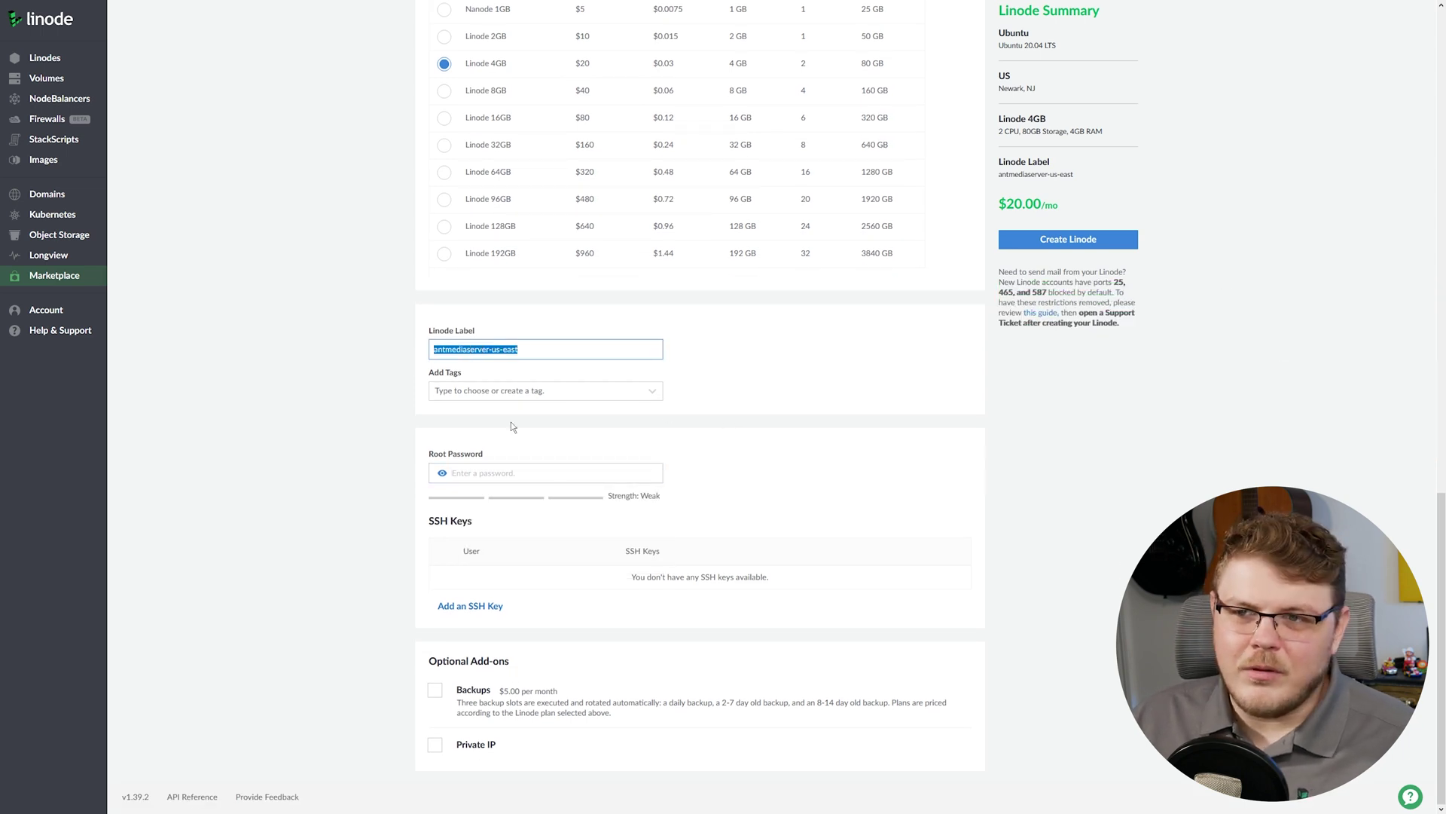
click(511, 427)
click(527, 349)
key(ctrl+a)
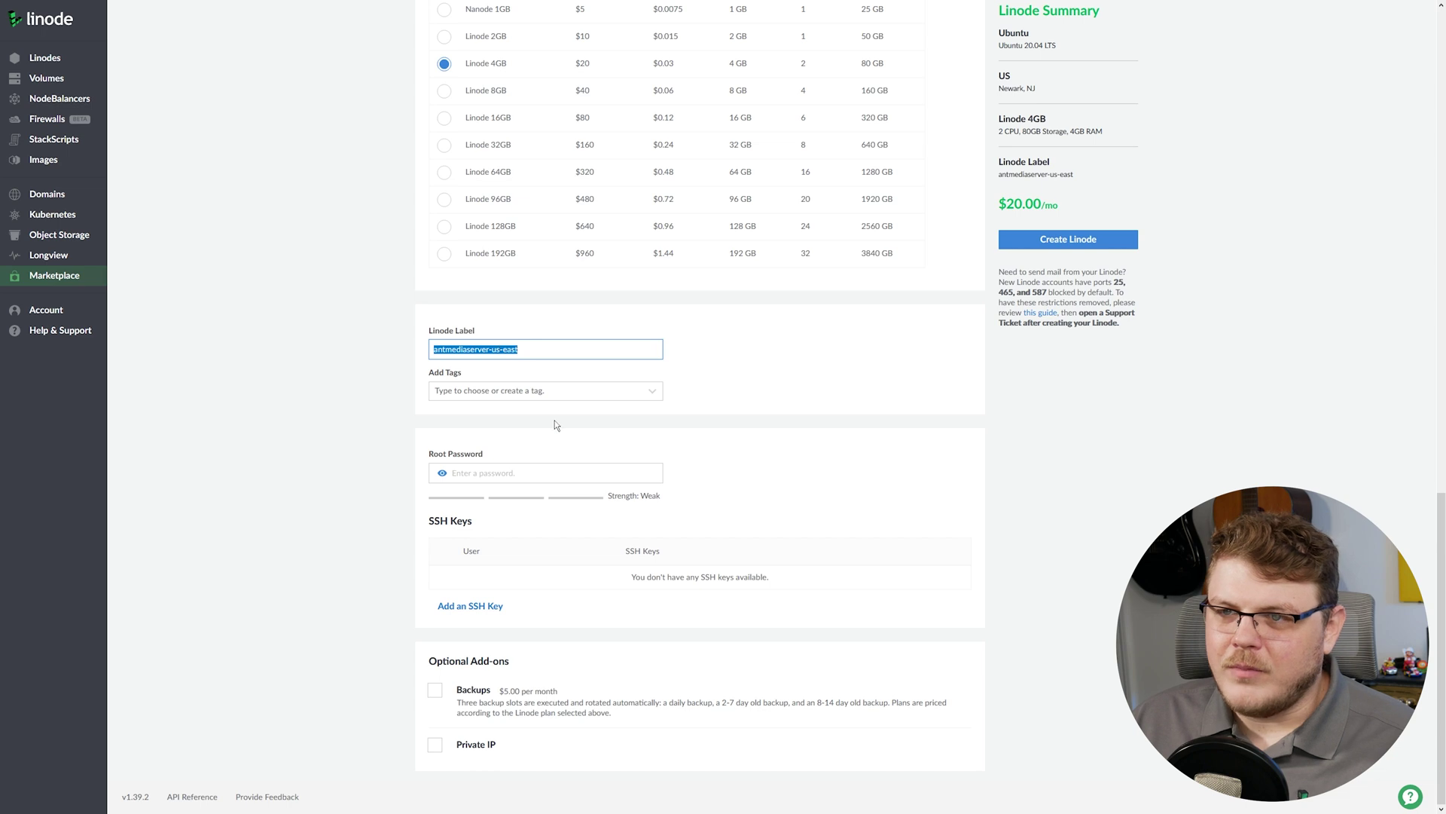
click(558, 430)
click(500, 469)
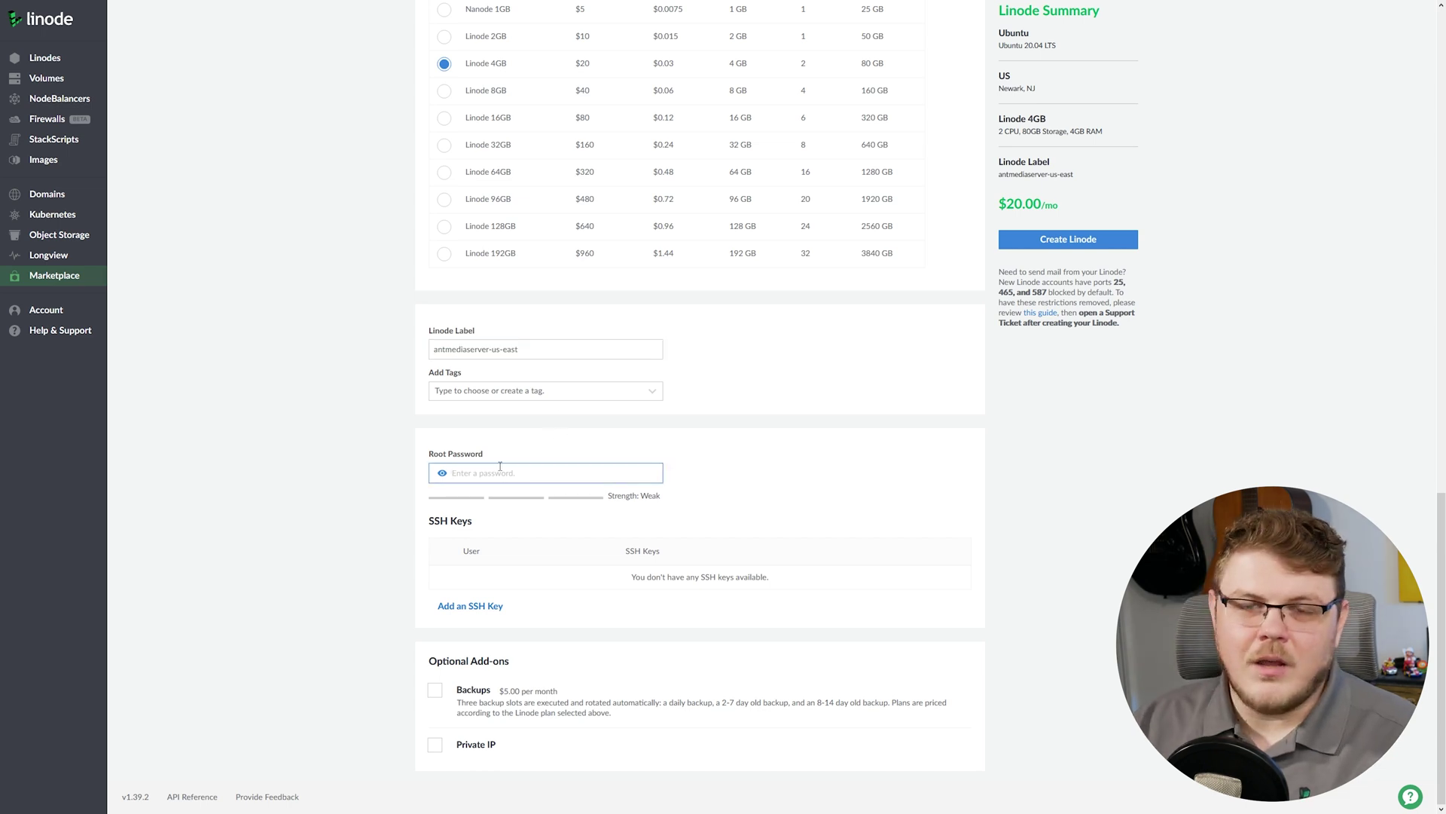
text(•••••)
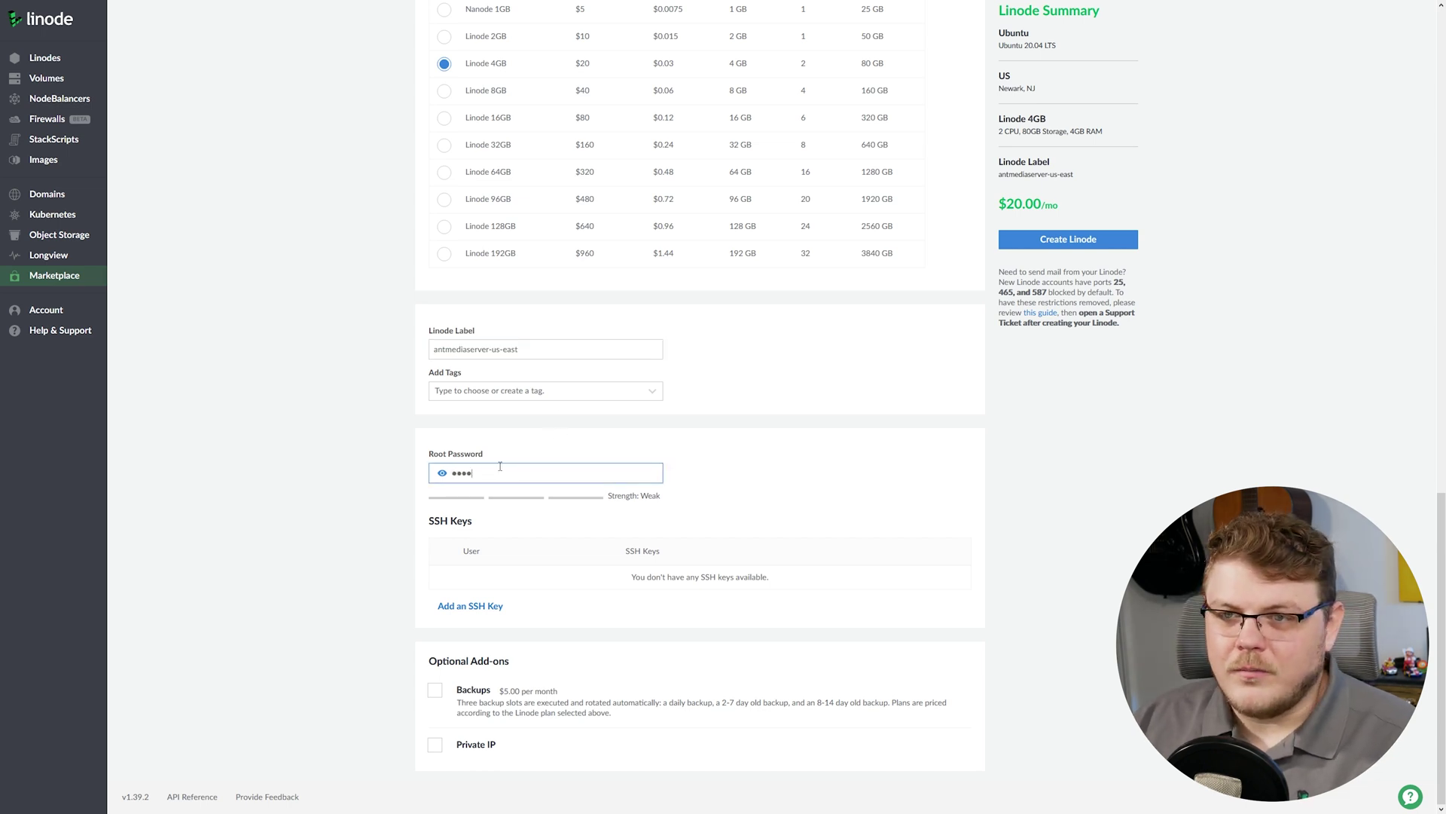
text(••••••)
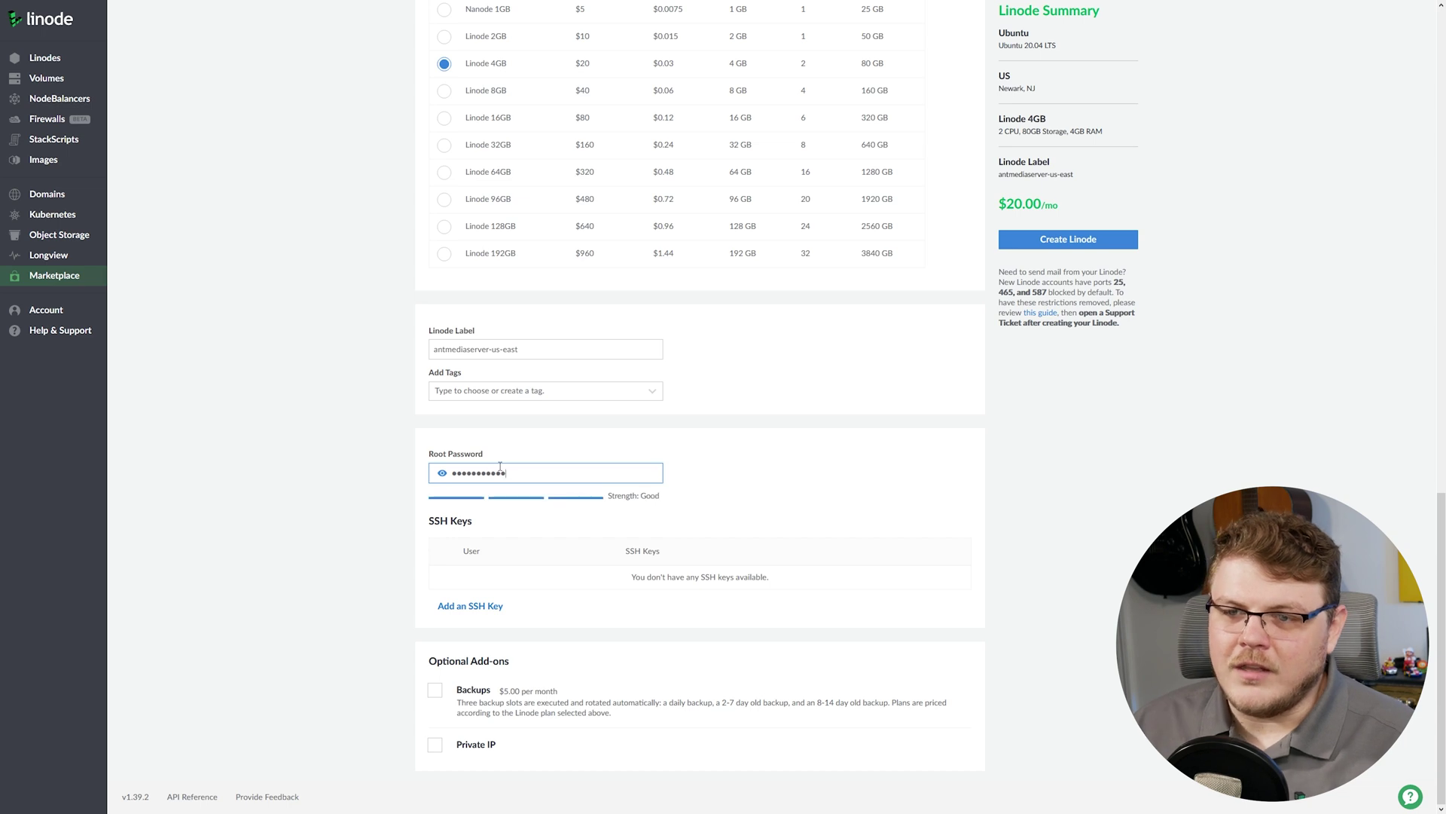
click(841, 443)
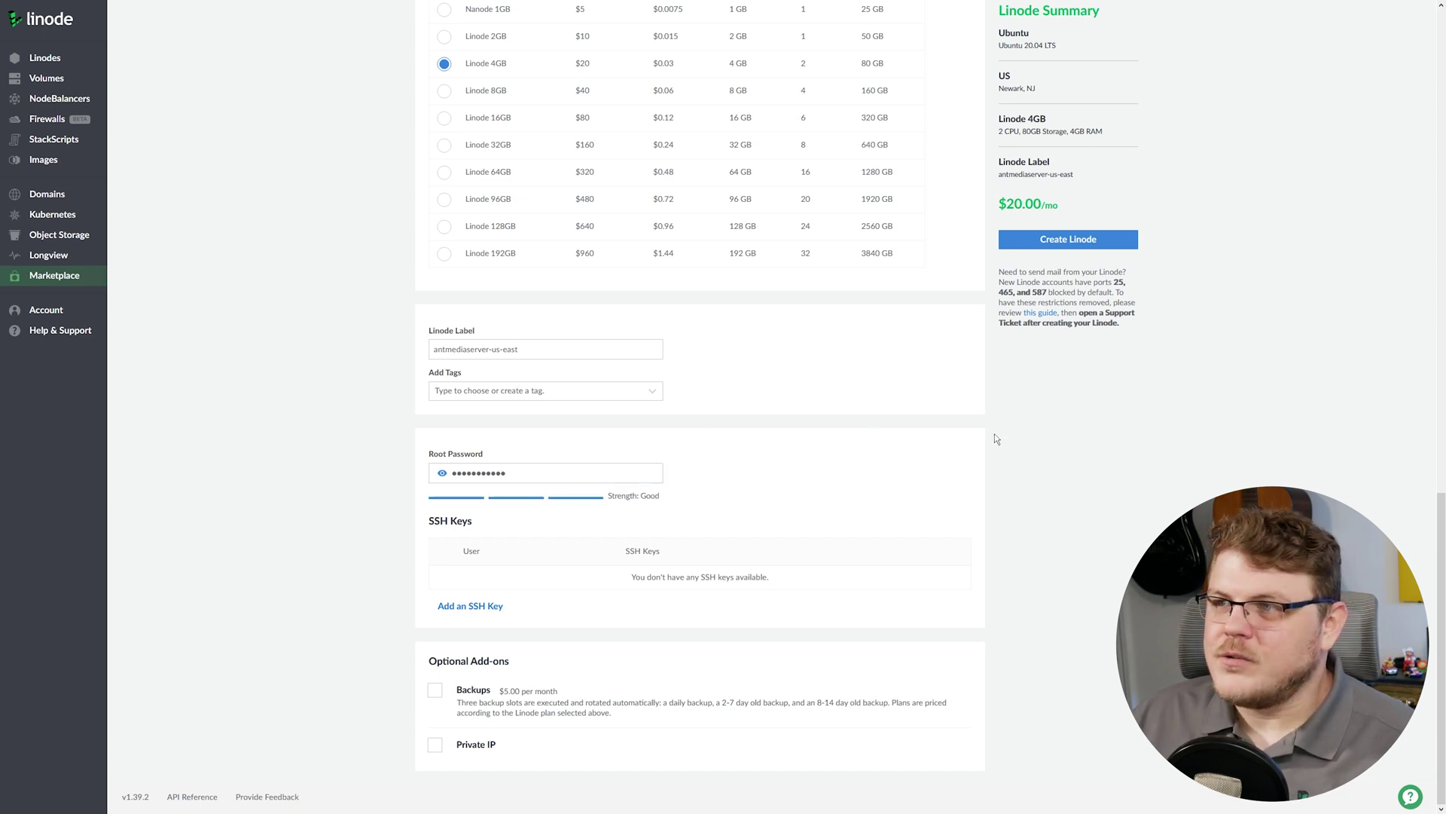
Create the Linode and wait until antmediaserver-us-east is Running at 45.79.177.150.
click(1092, 249)
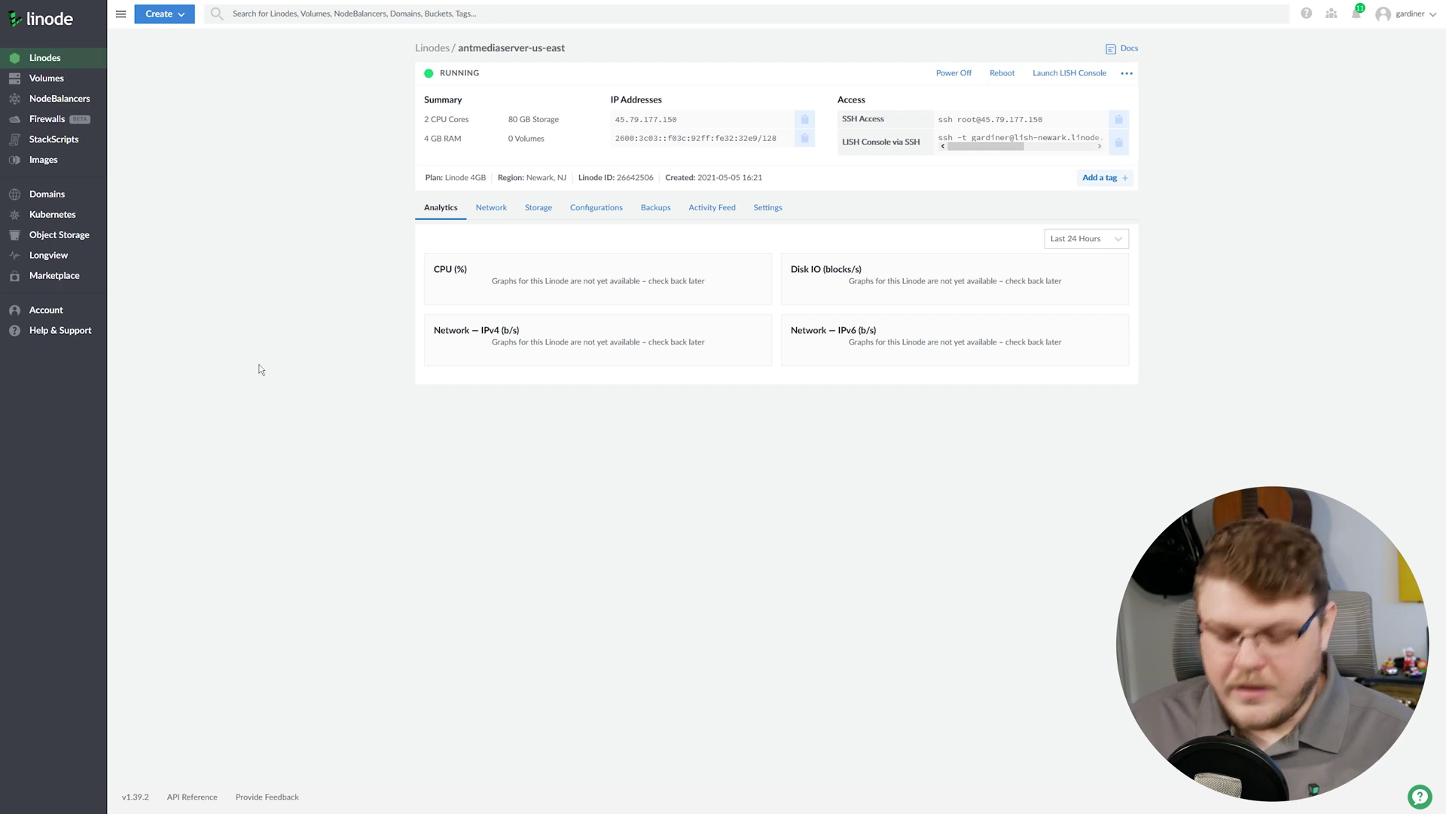
key(ctrl+plus)
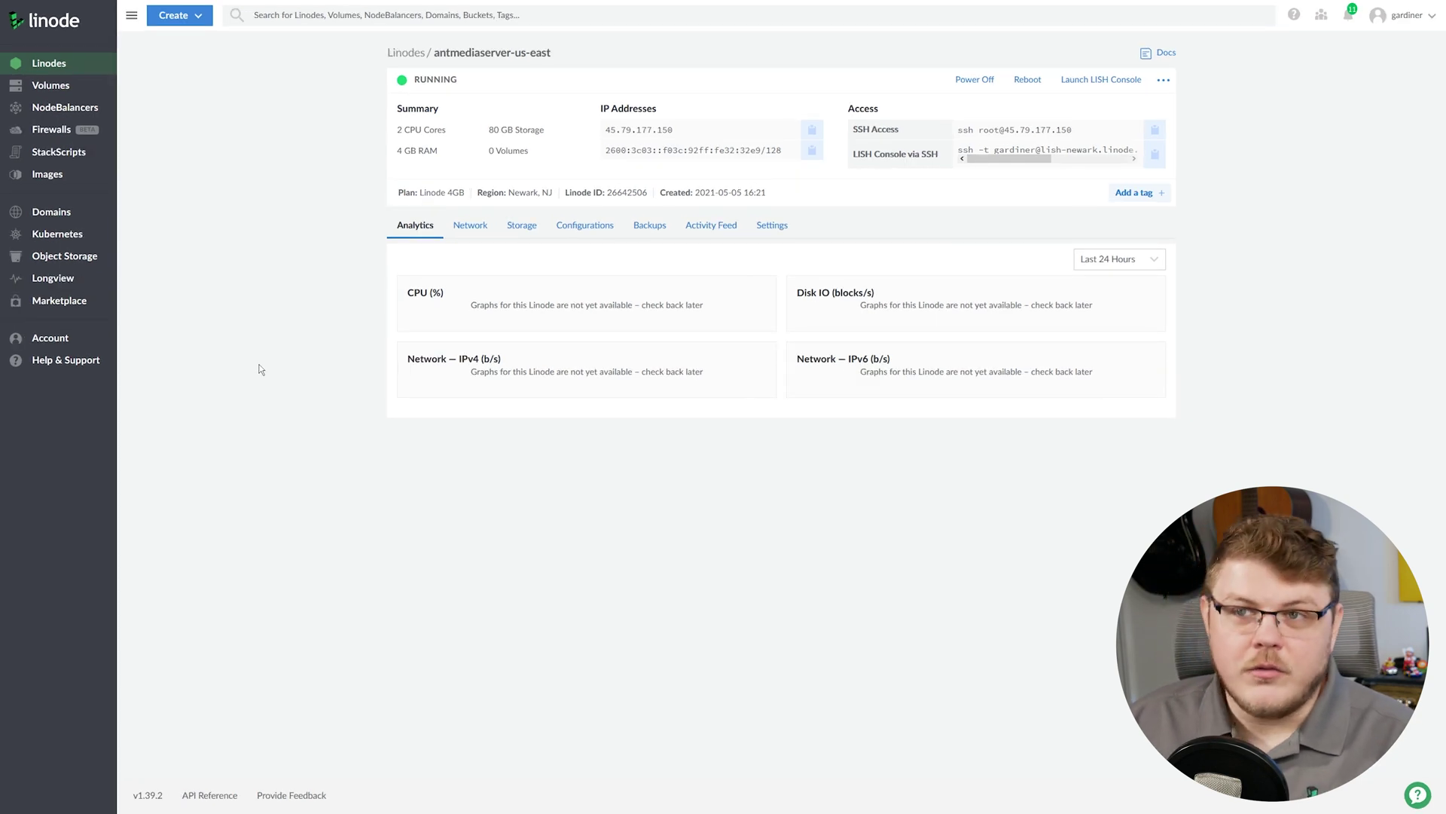
Load 45.79.177.150:5080 in a new Firefox tab to reach Ant Media Server.
key(ctrl+t)
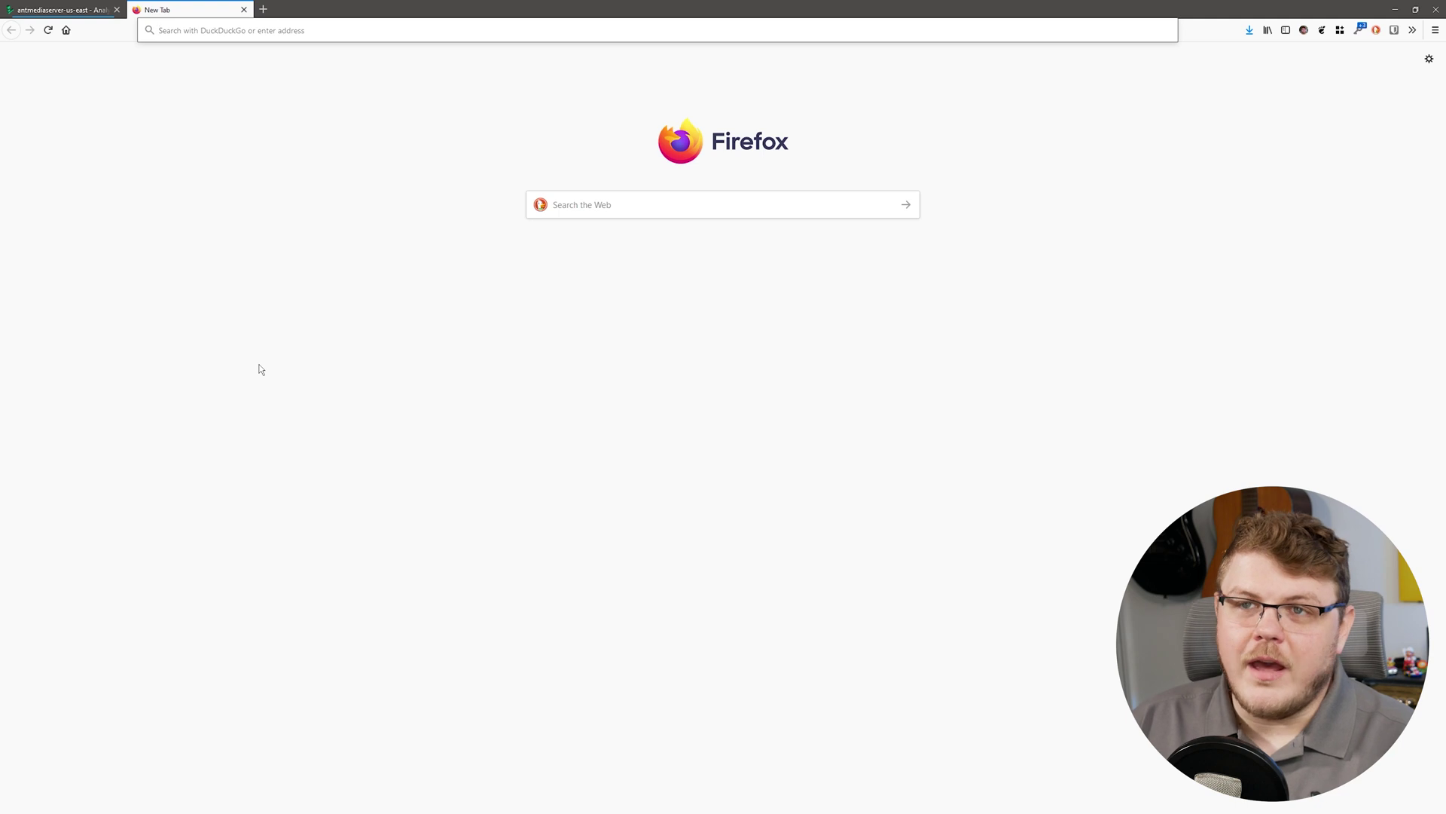
text(45.79.177.150)
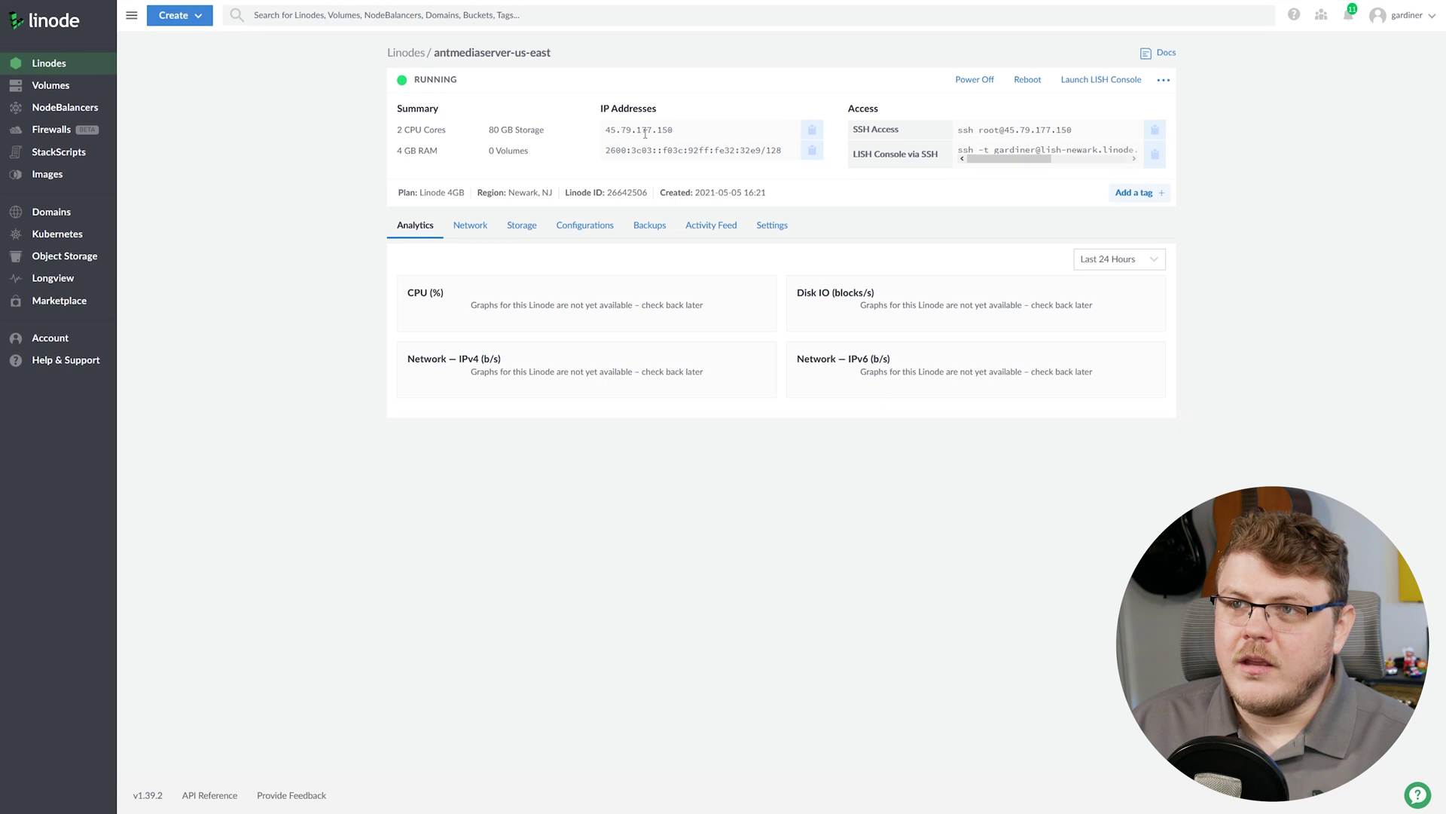
click(812, 134)
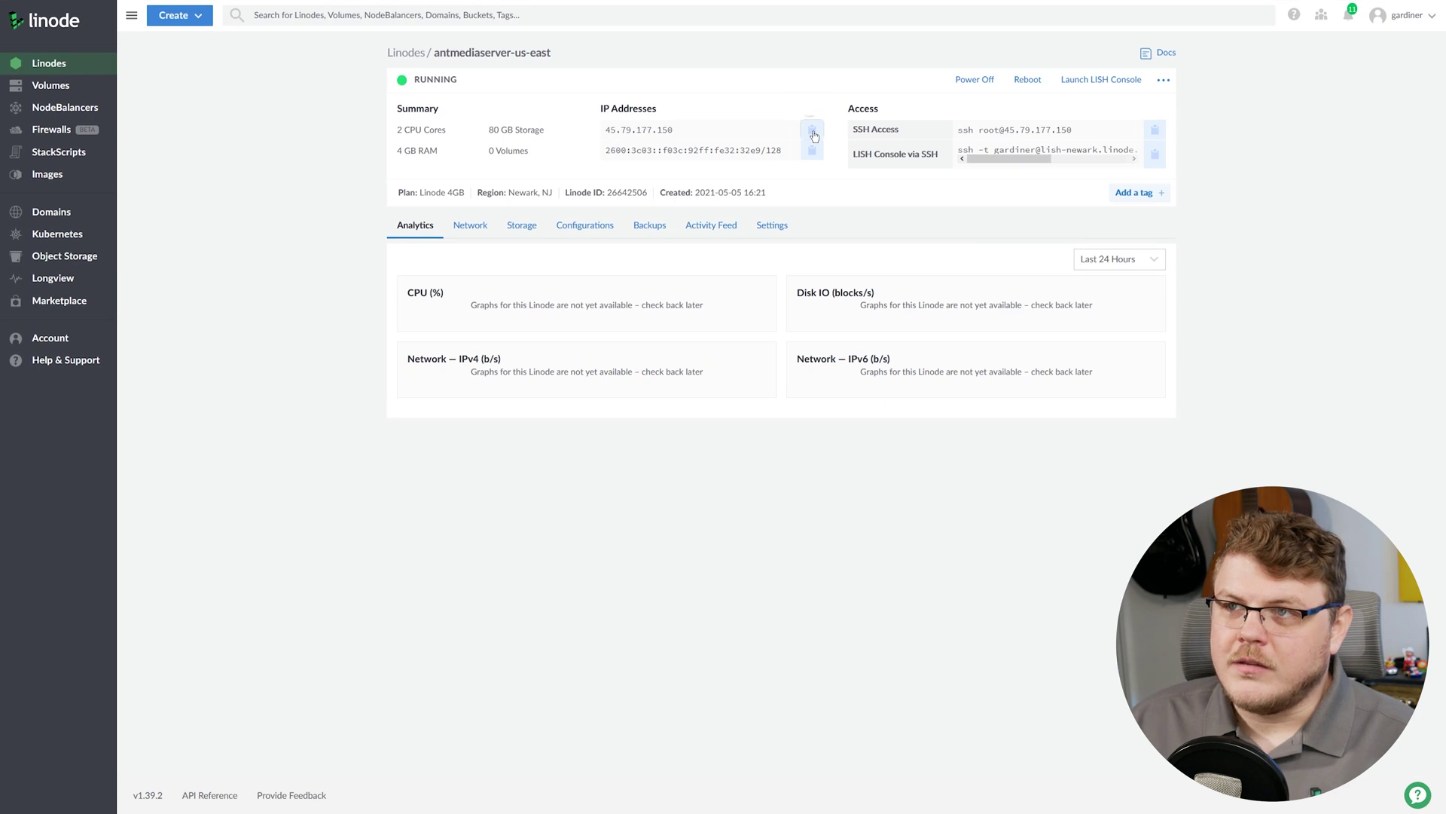
click(814, 137)
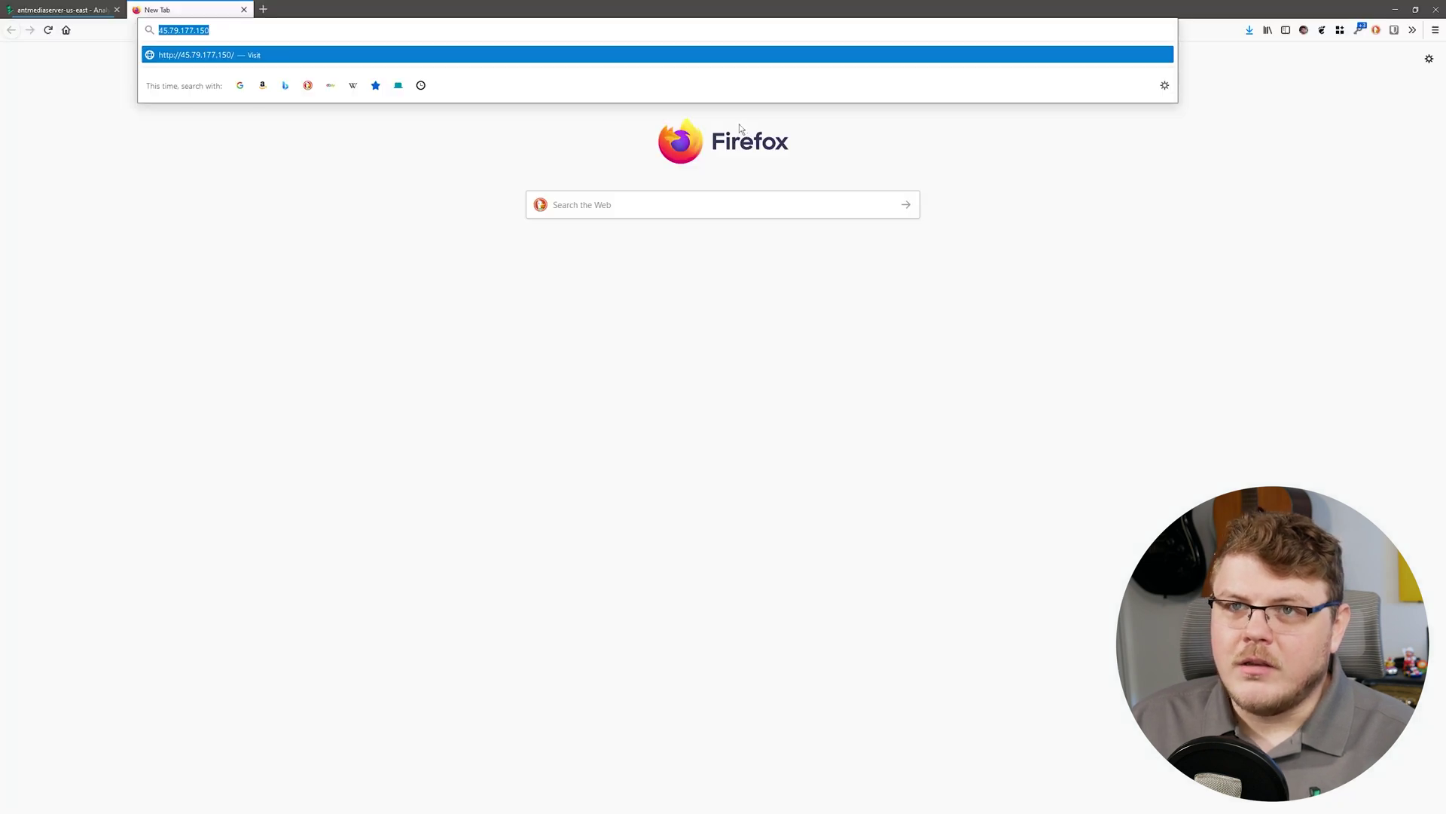
click(249, 32)
text(:5080)
key(BackSpace)
key(BackSpace)
key(BackSpace)
key(BackSpace)
key(BackSpace)
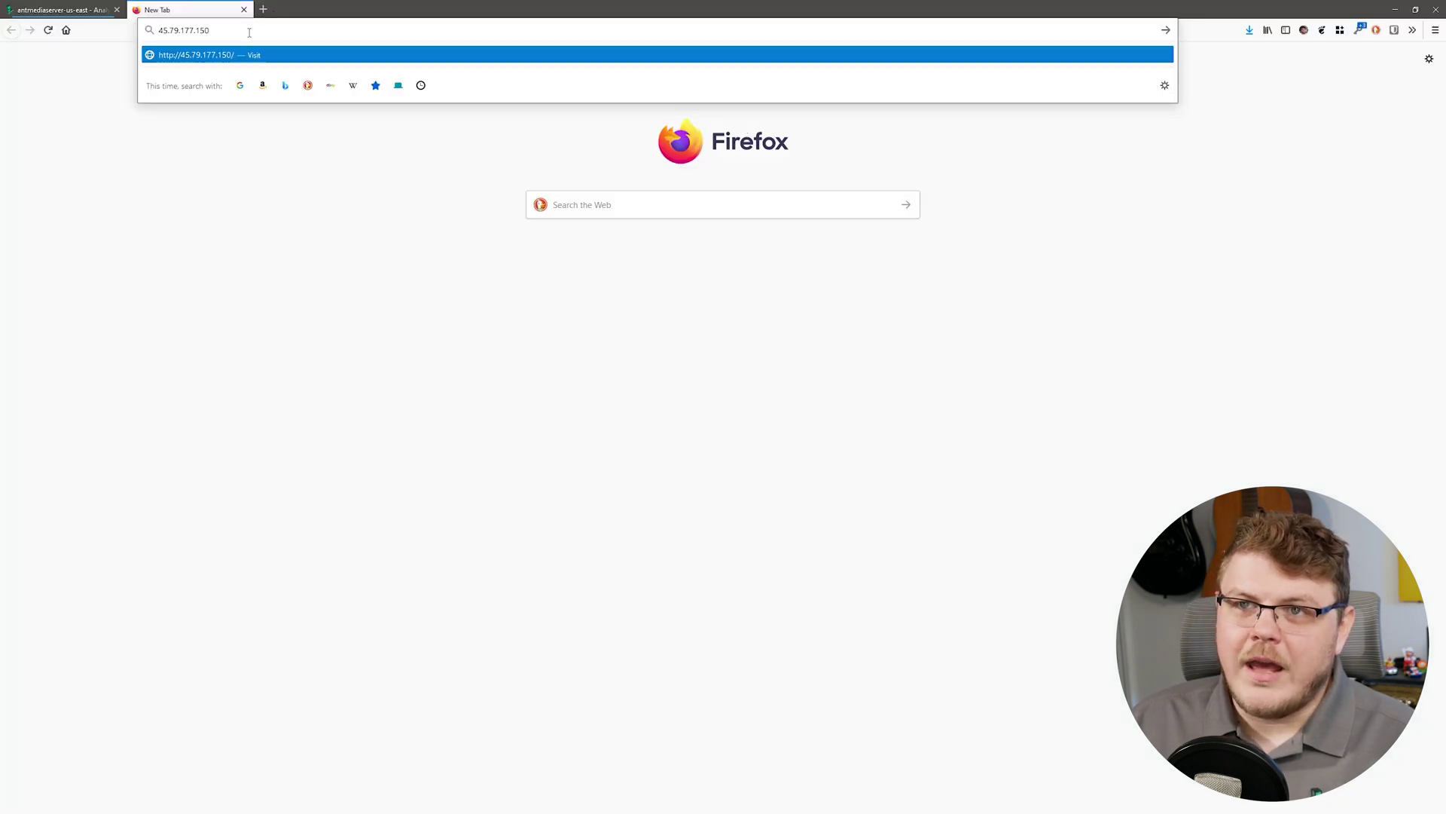
text(:)
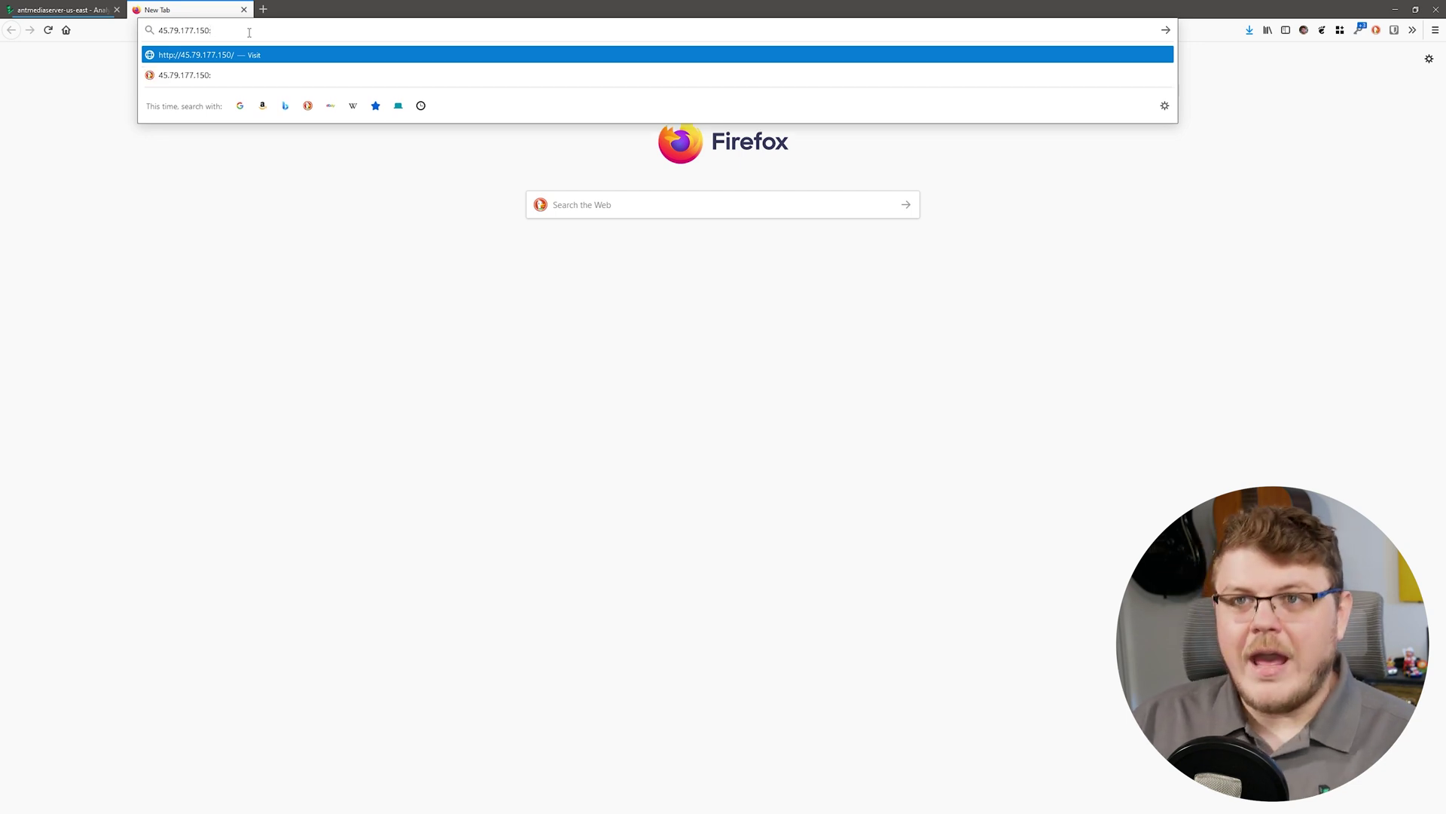
text(5080)
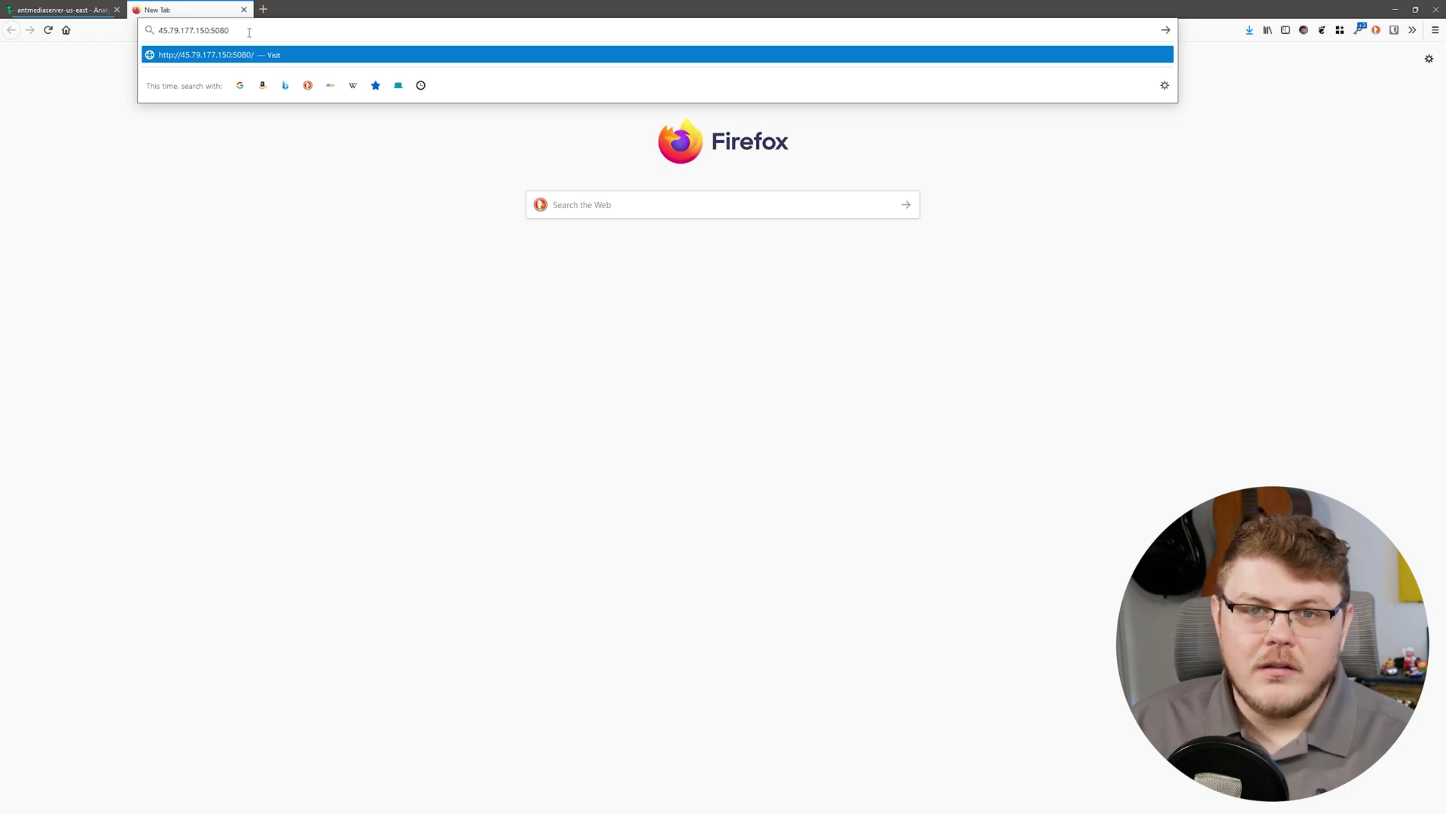
key(Return)
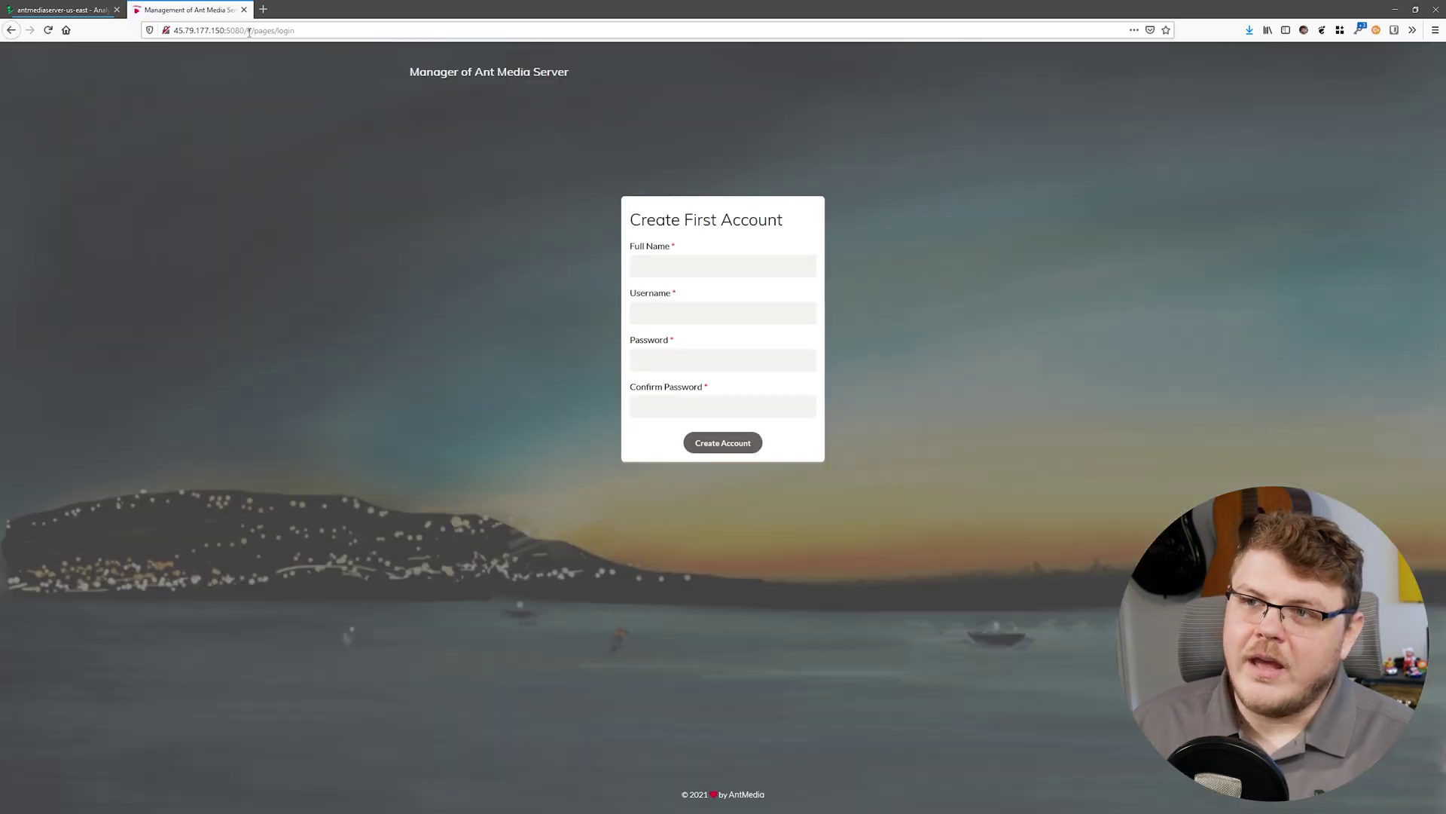
Fill in the admin's full name, username and matching password, then create the account.
key(F11)
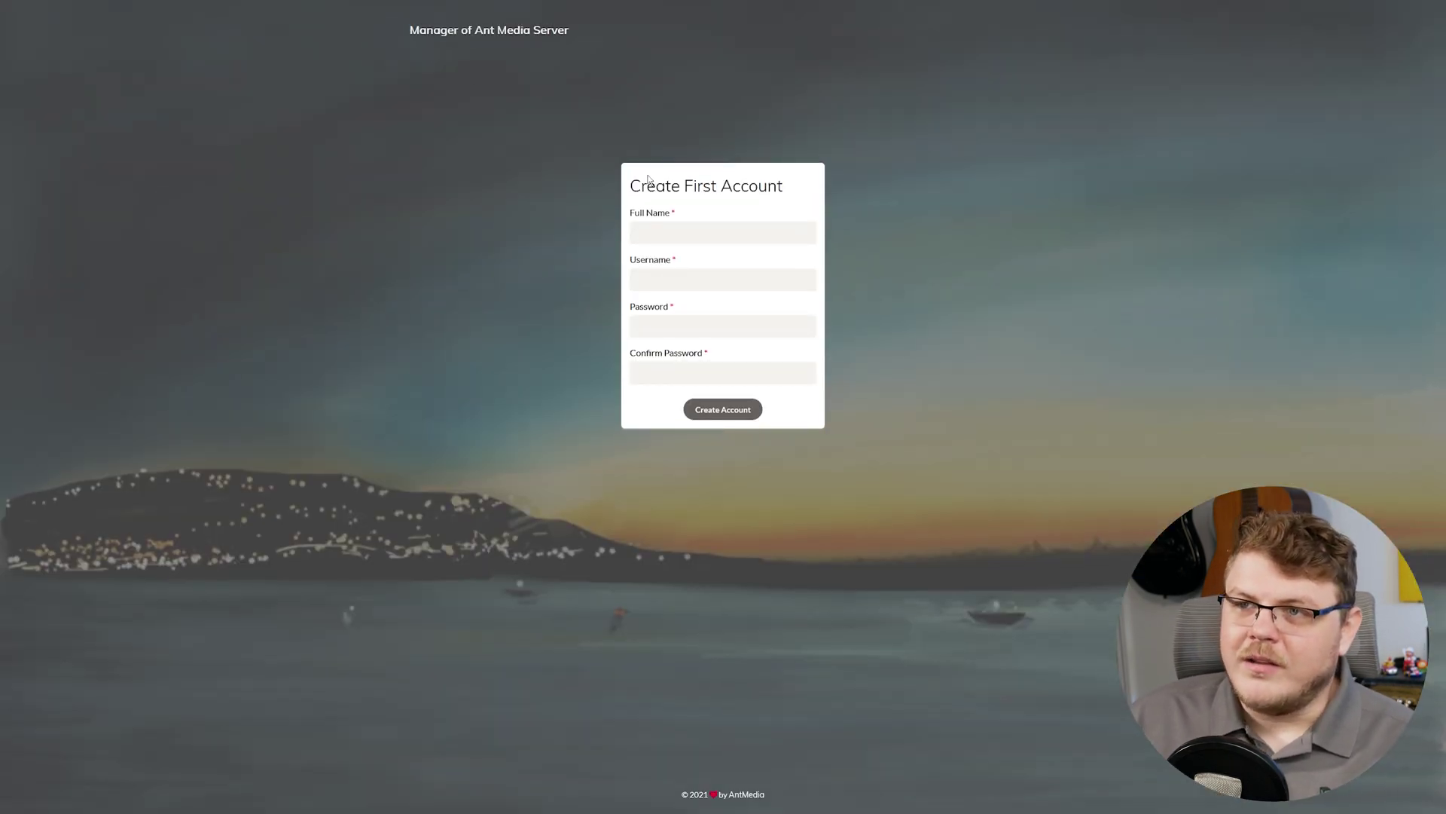
click(665, 233)
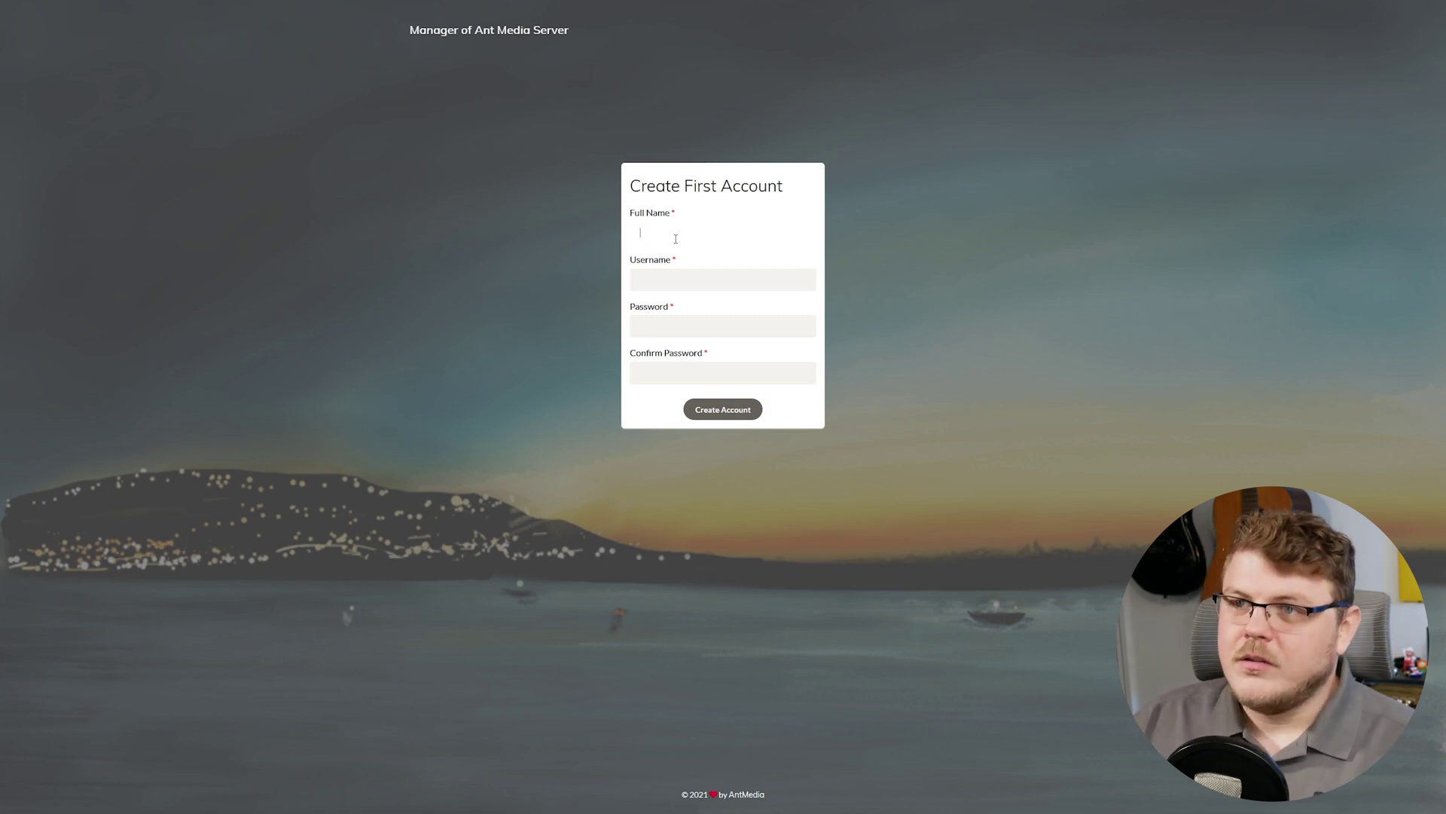
text(gardiner)
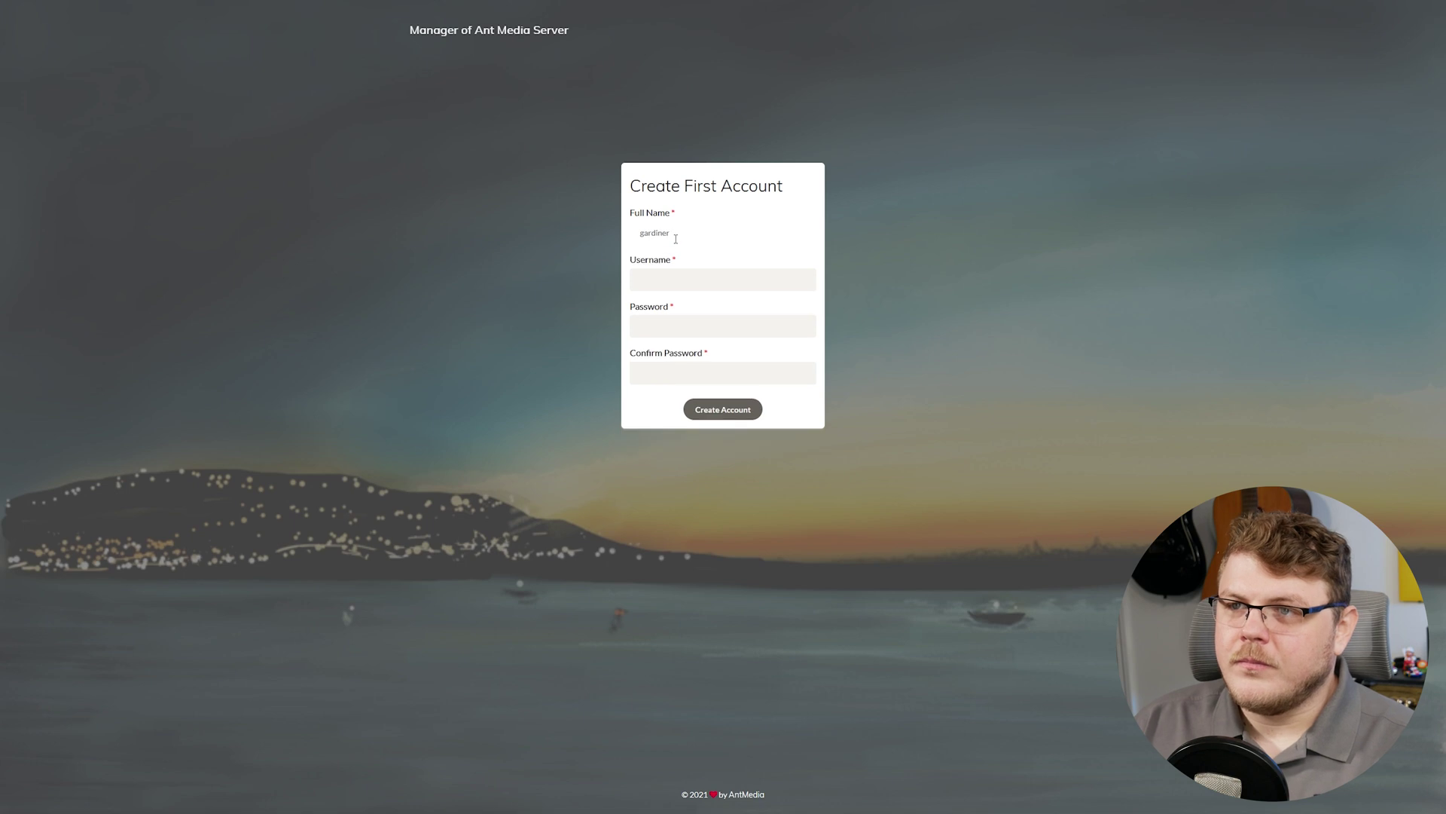
key(Tab)
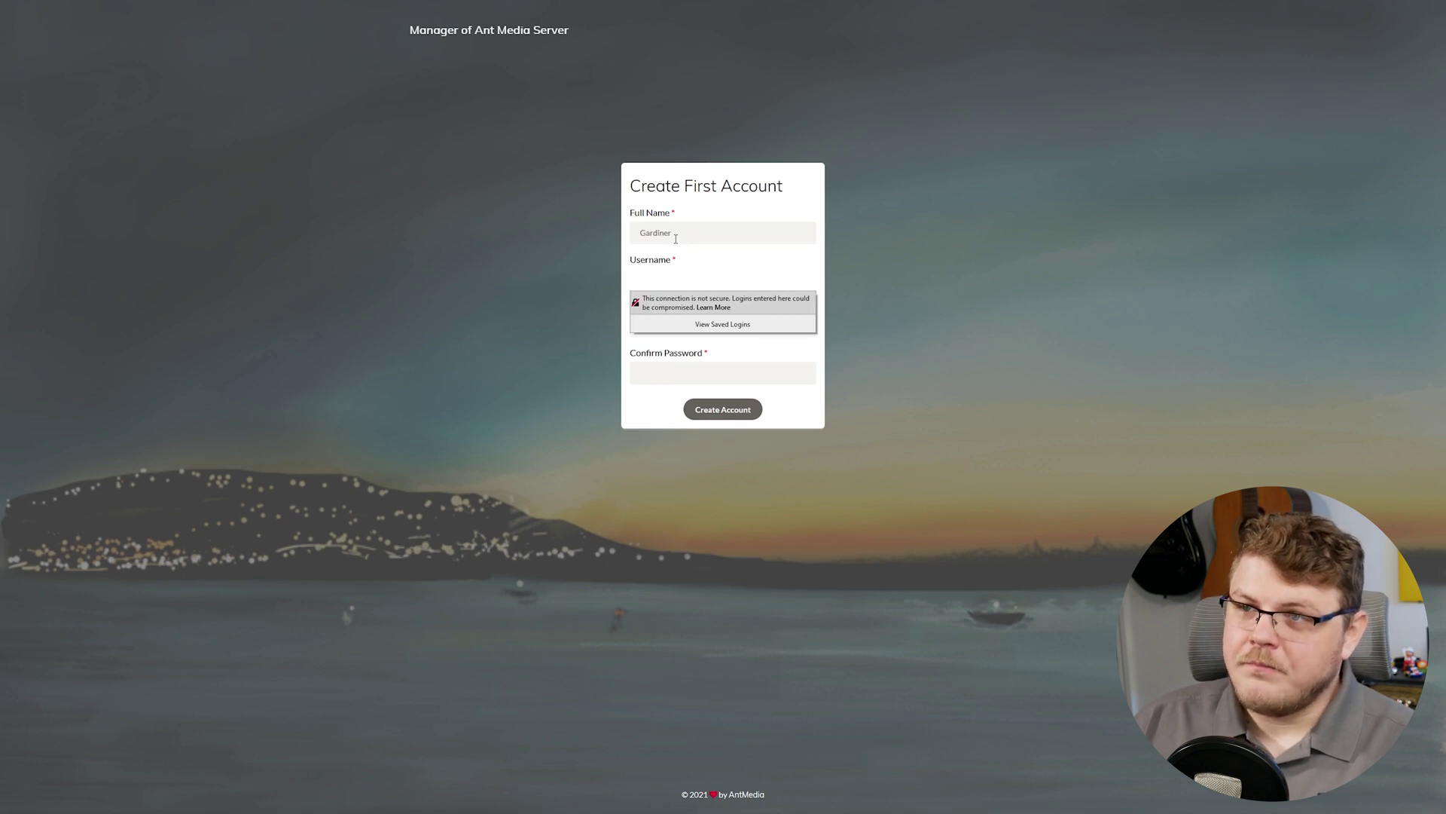
text(fgbryant)
key(Tab)
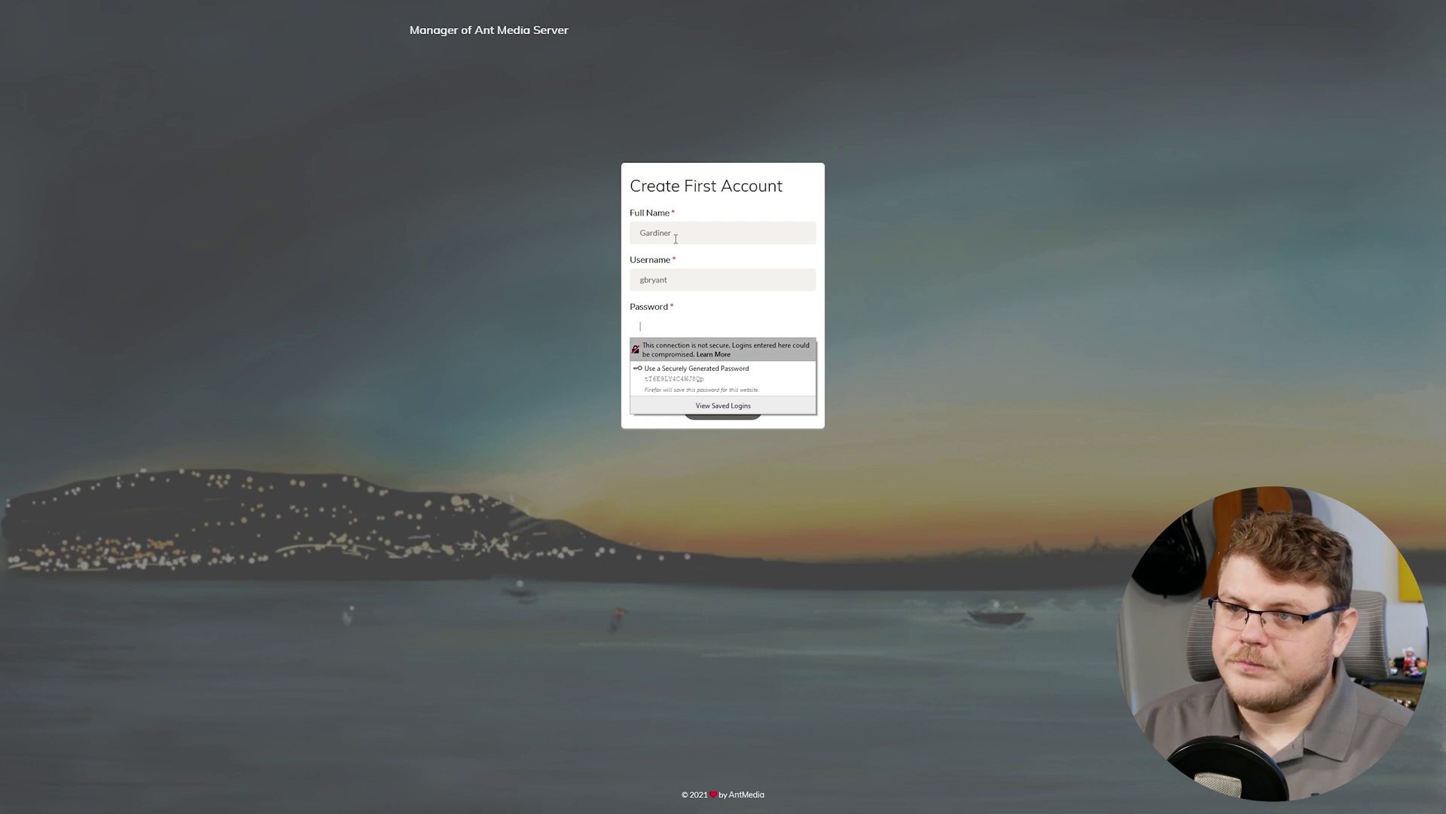
text(•••••••••••)
key(Tab)
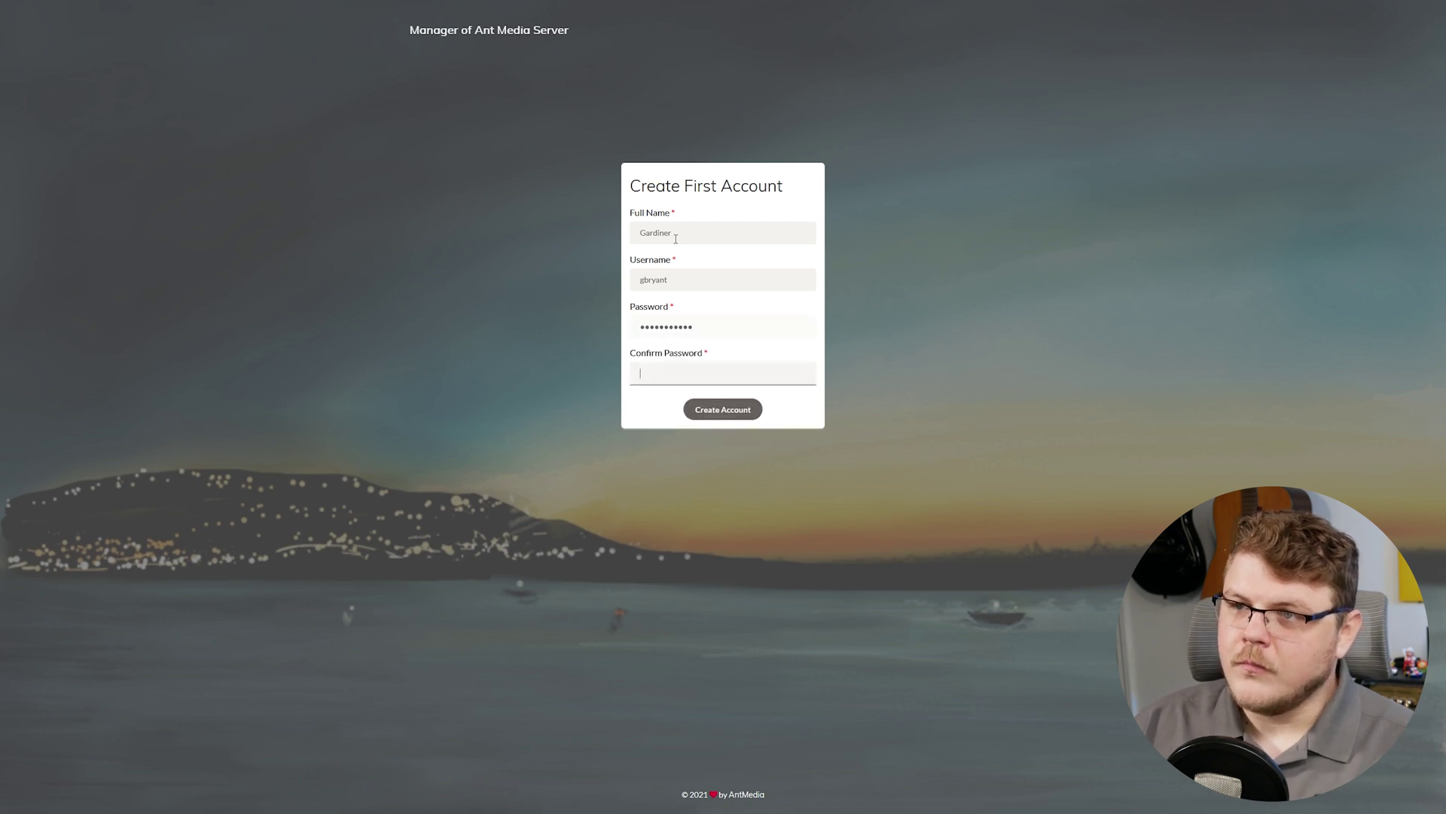
text(•••••••••••)
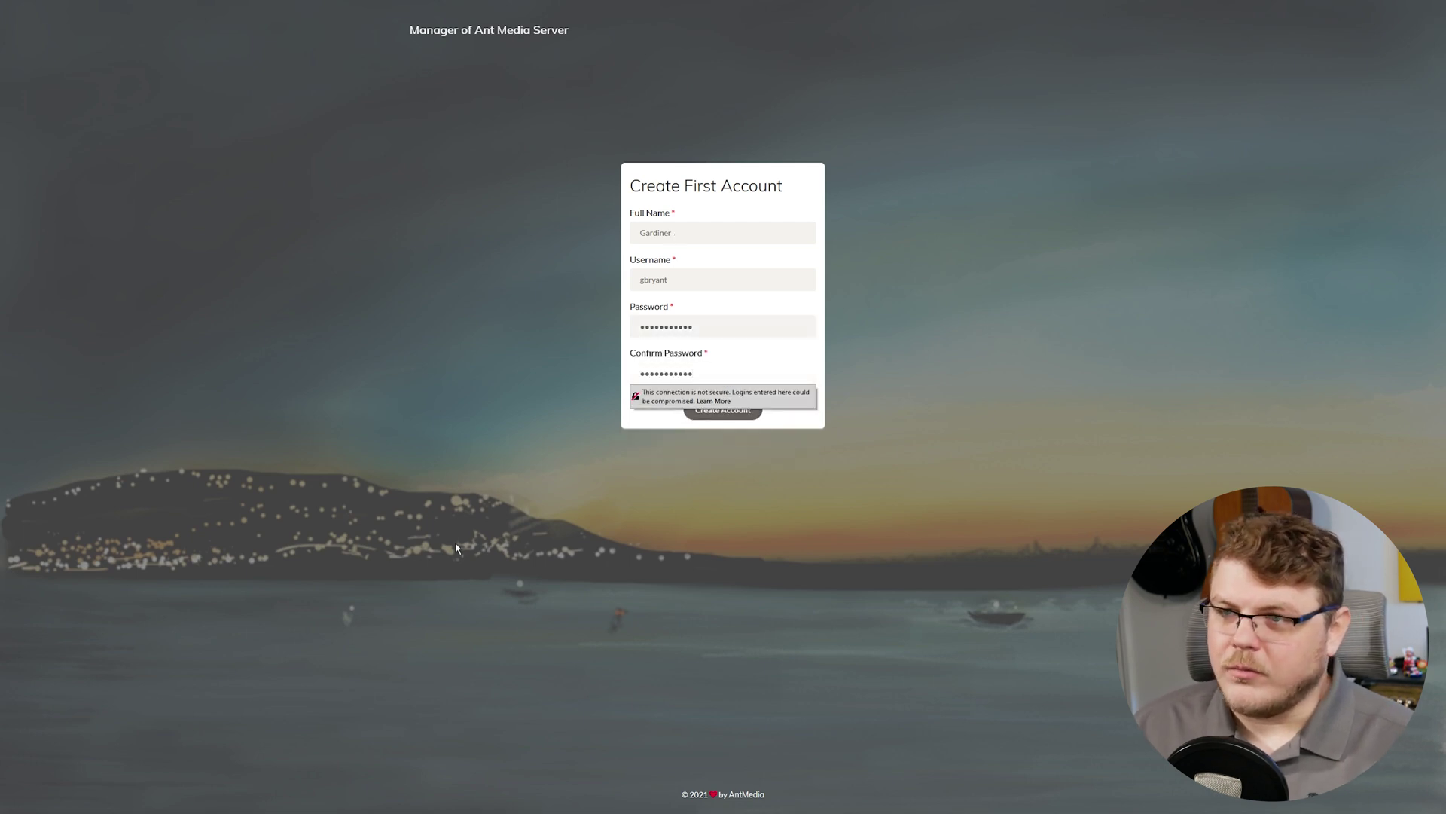
click(693, 410)
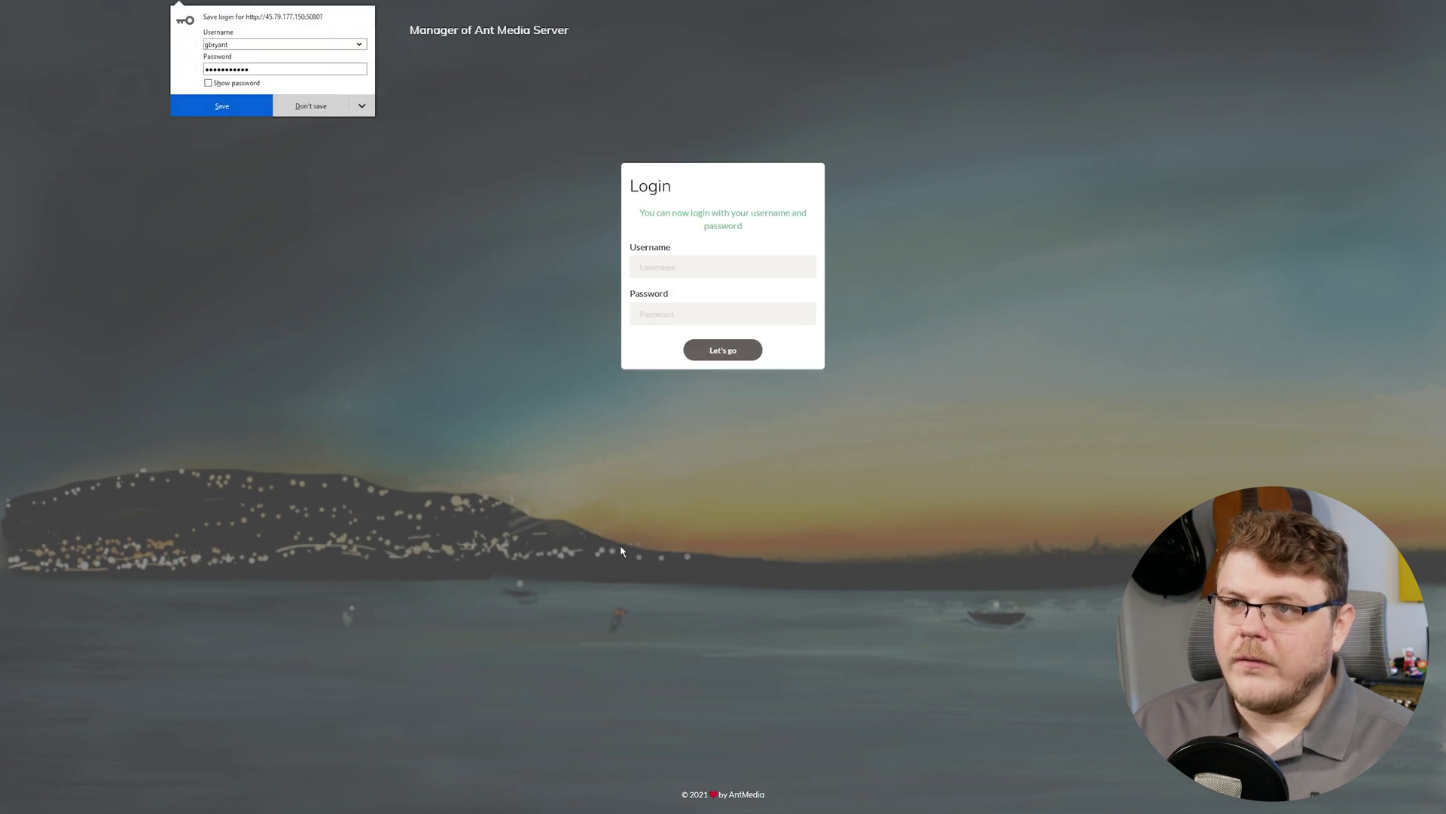
Log in with the admin username and password to reach the Dashboard.
click(660, 273)
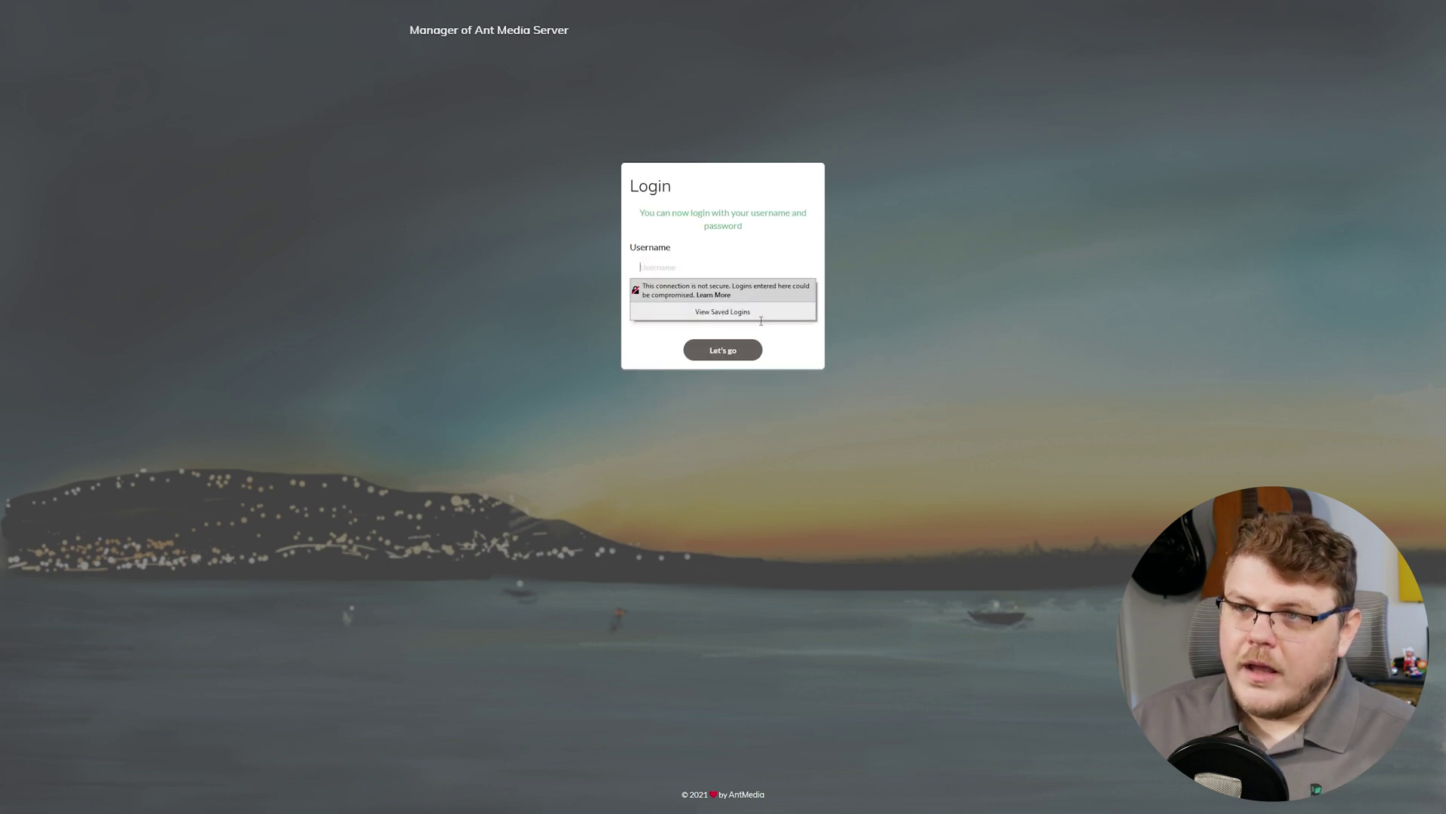
text(gbryant)
key(Tab)
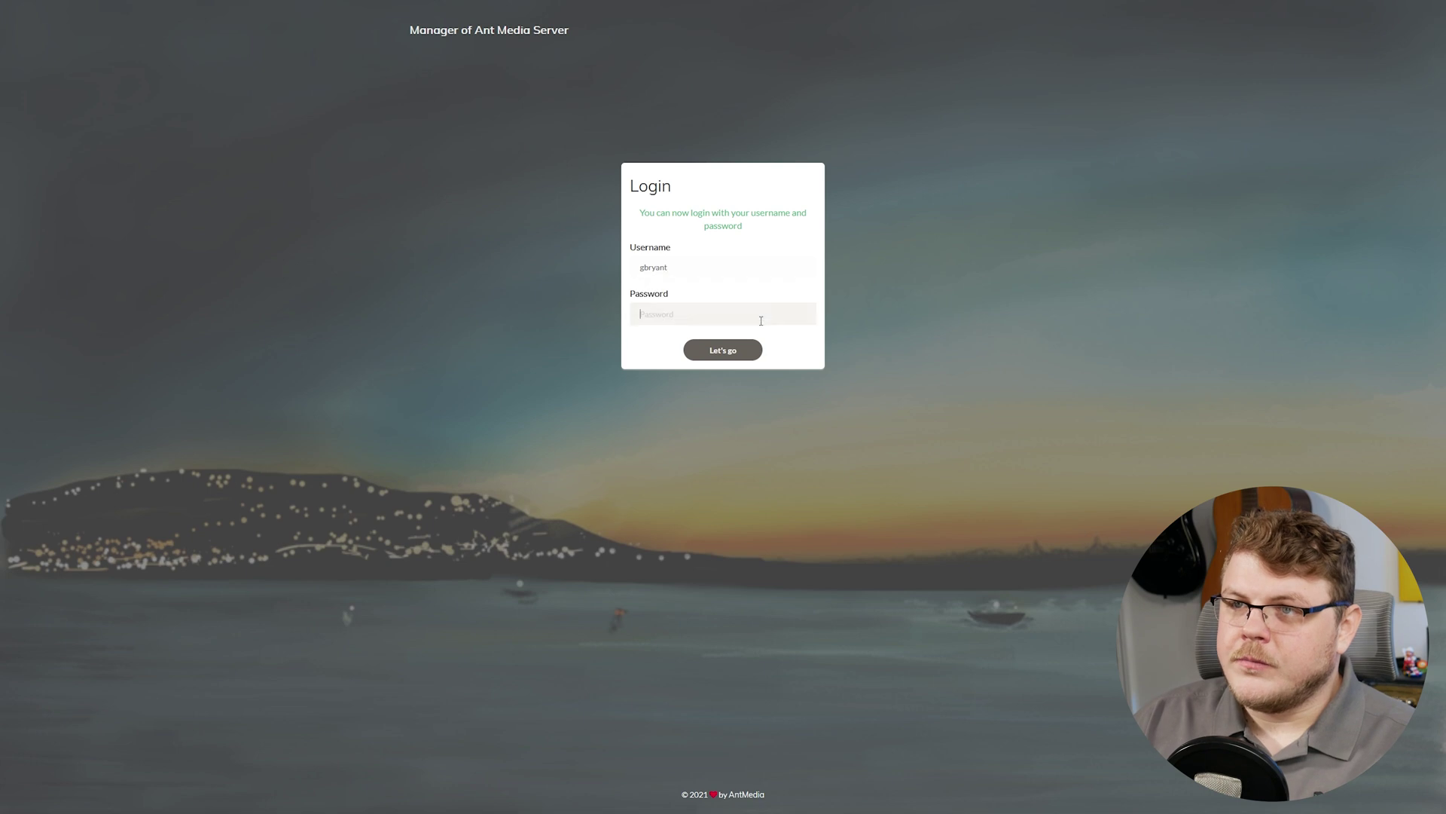
text(•)
key(BackSpace)
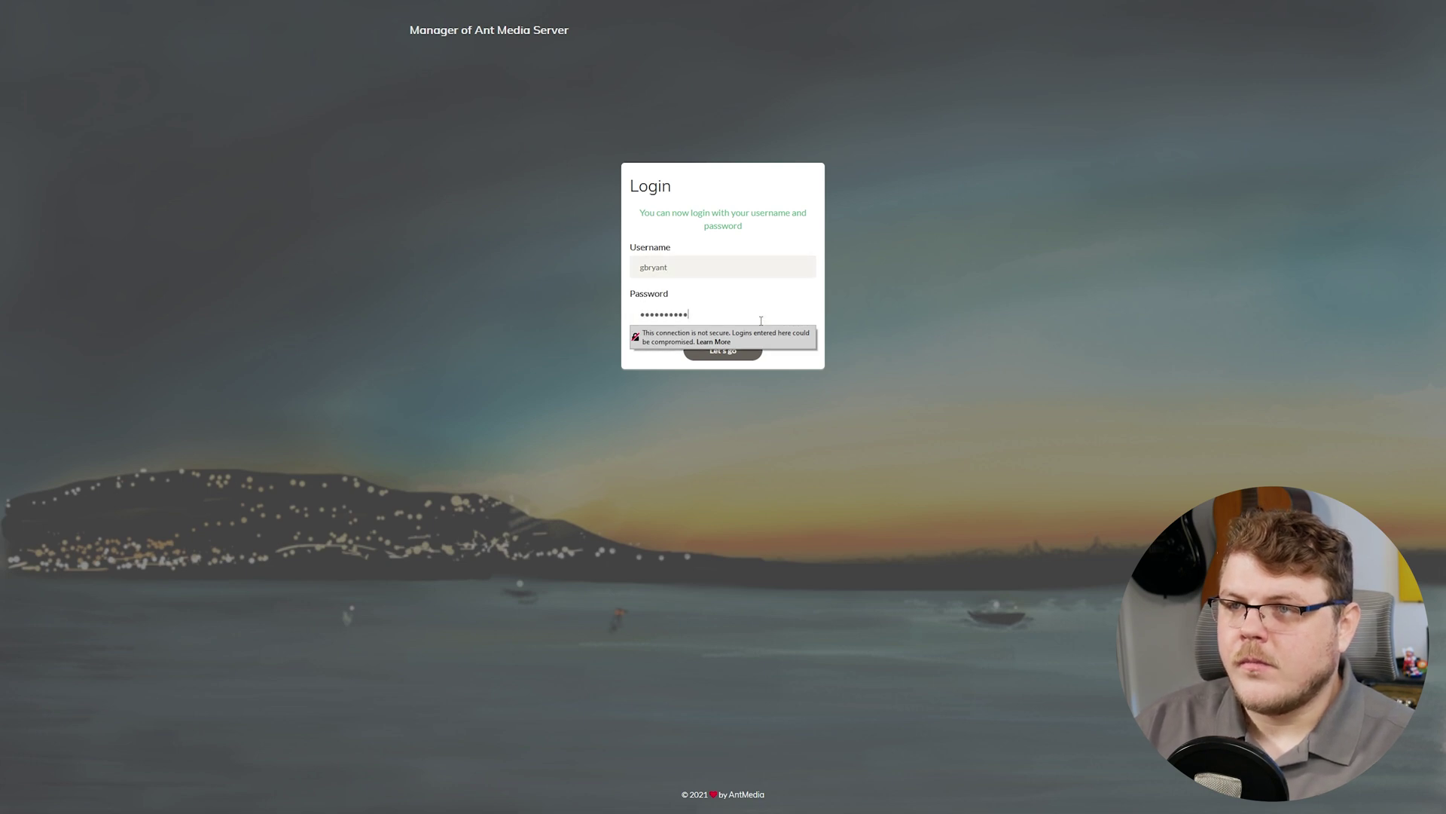
key(Return)
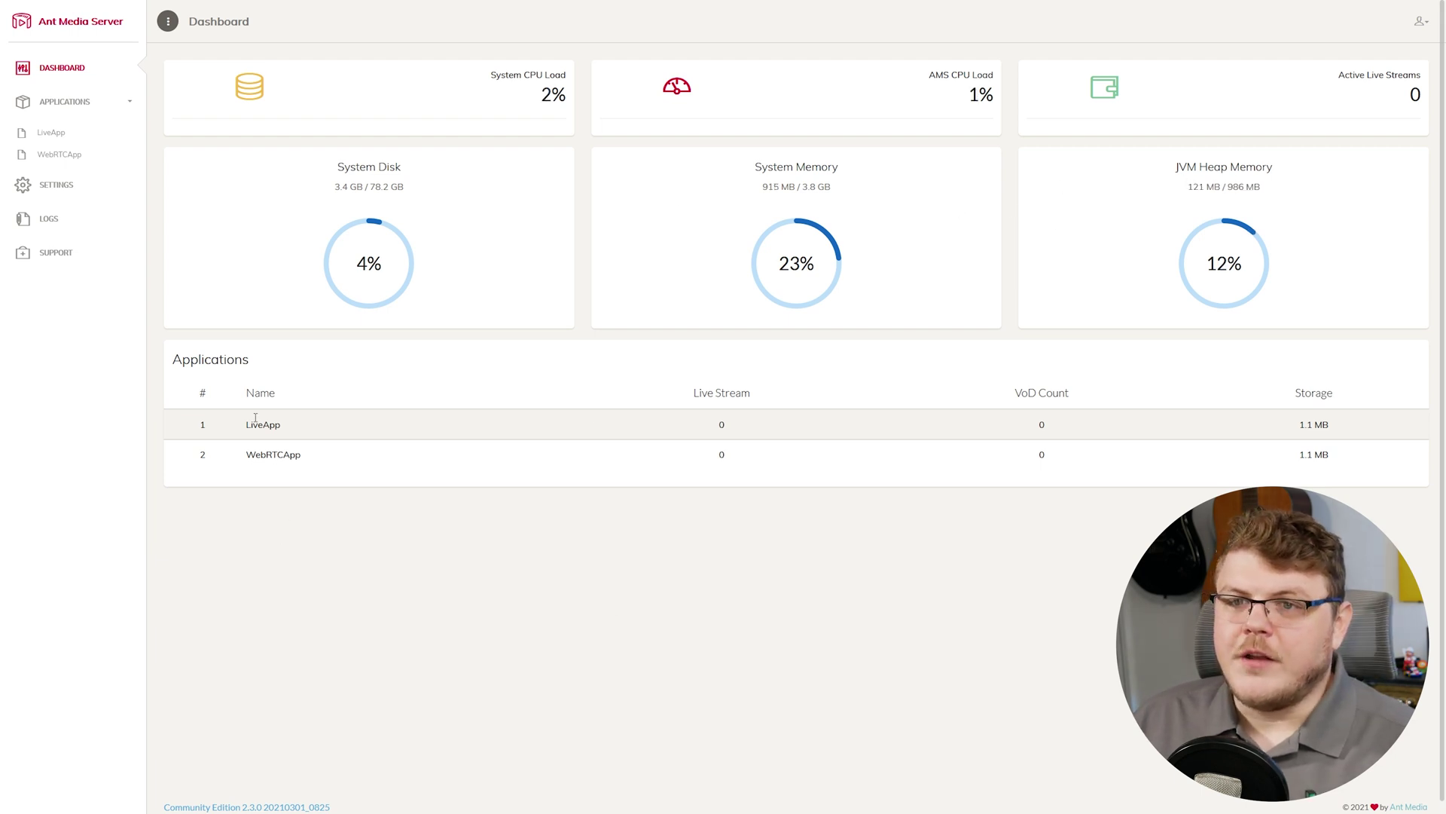
Create a new live stream named Demo Stream in LiveApp.
click(60, 138)
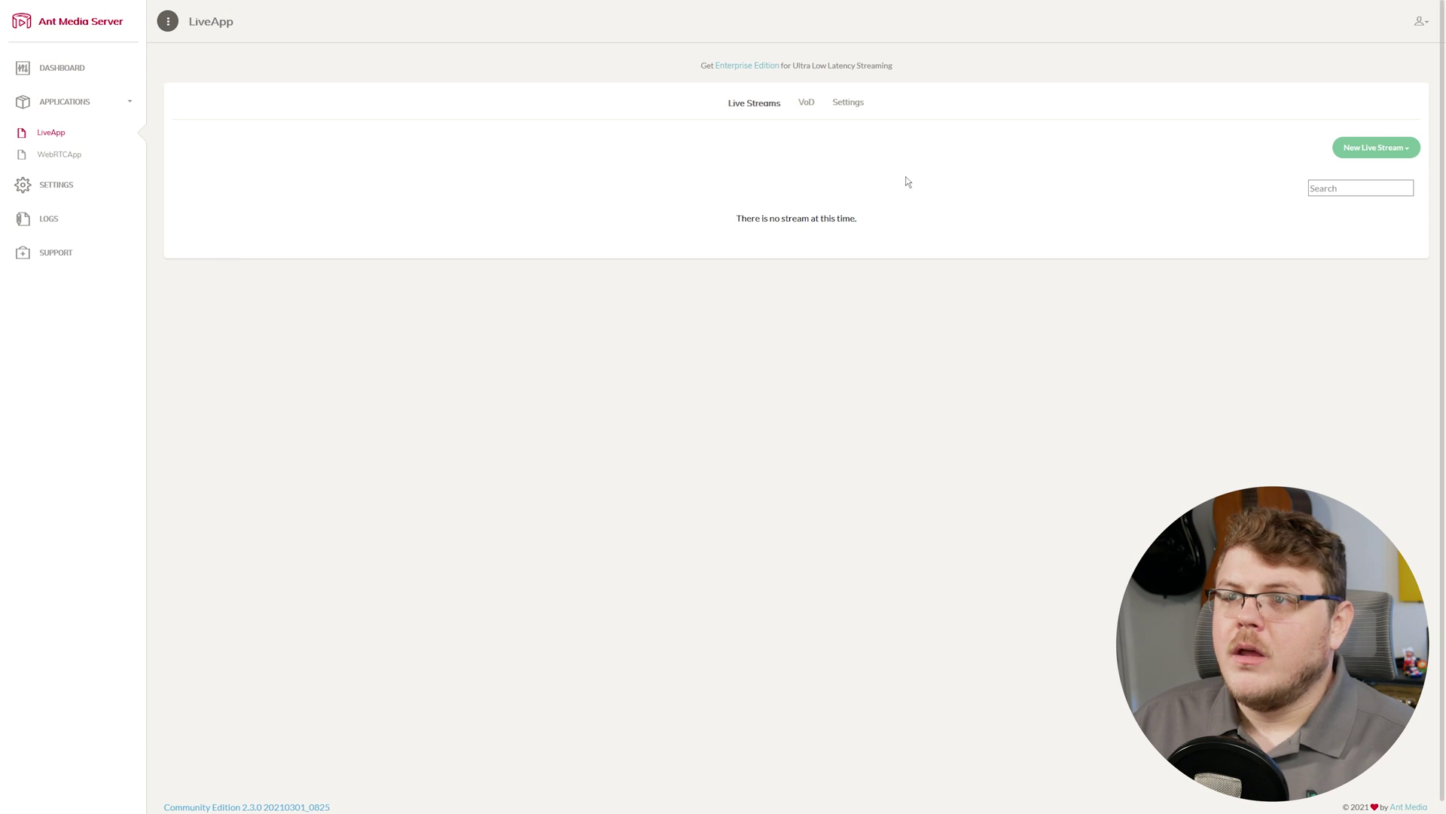
click(1365, 153)
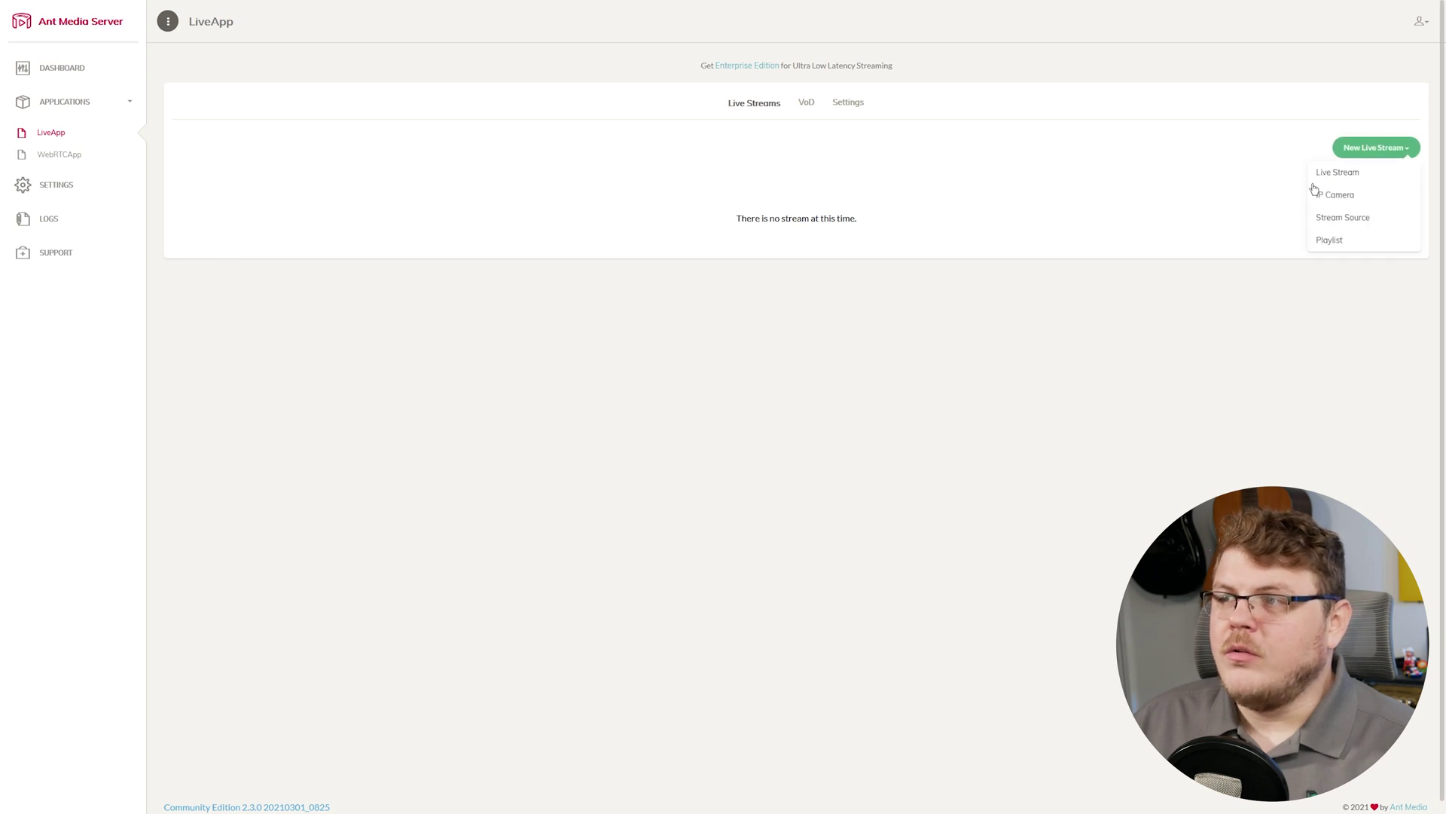
click(1354, 177)
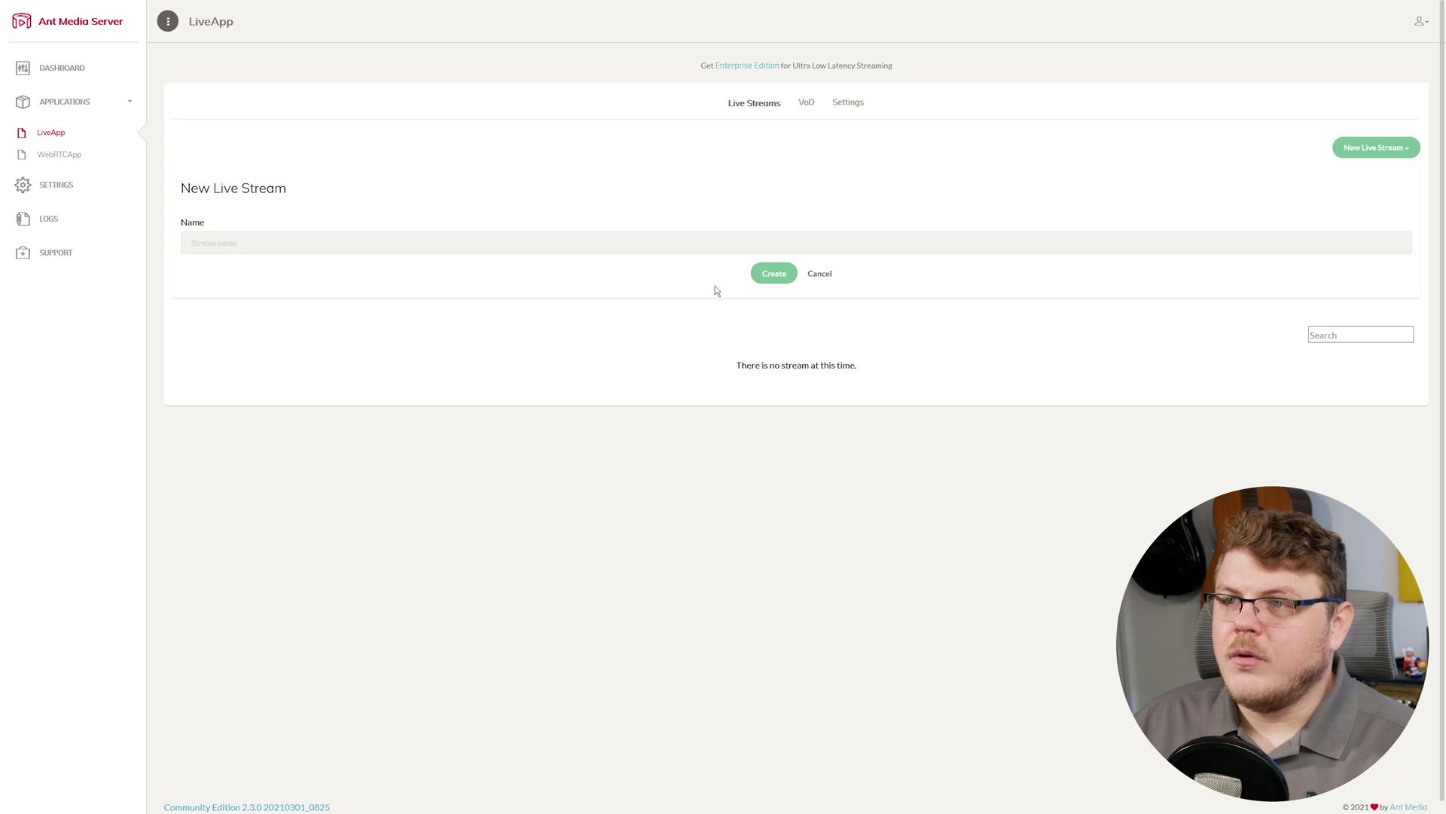
click(355, 244)
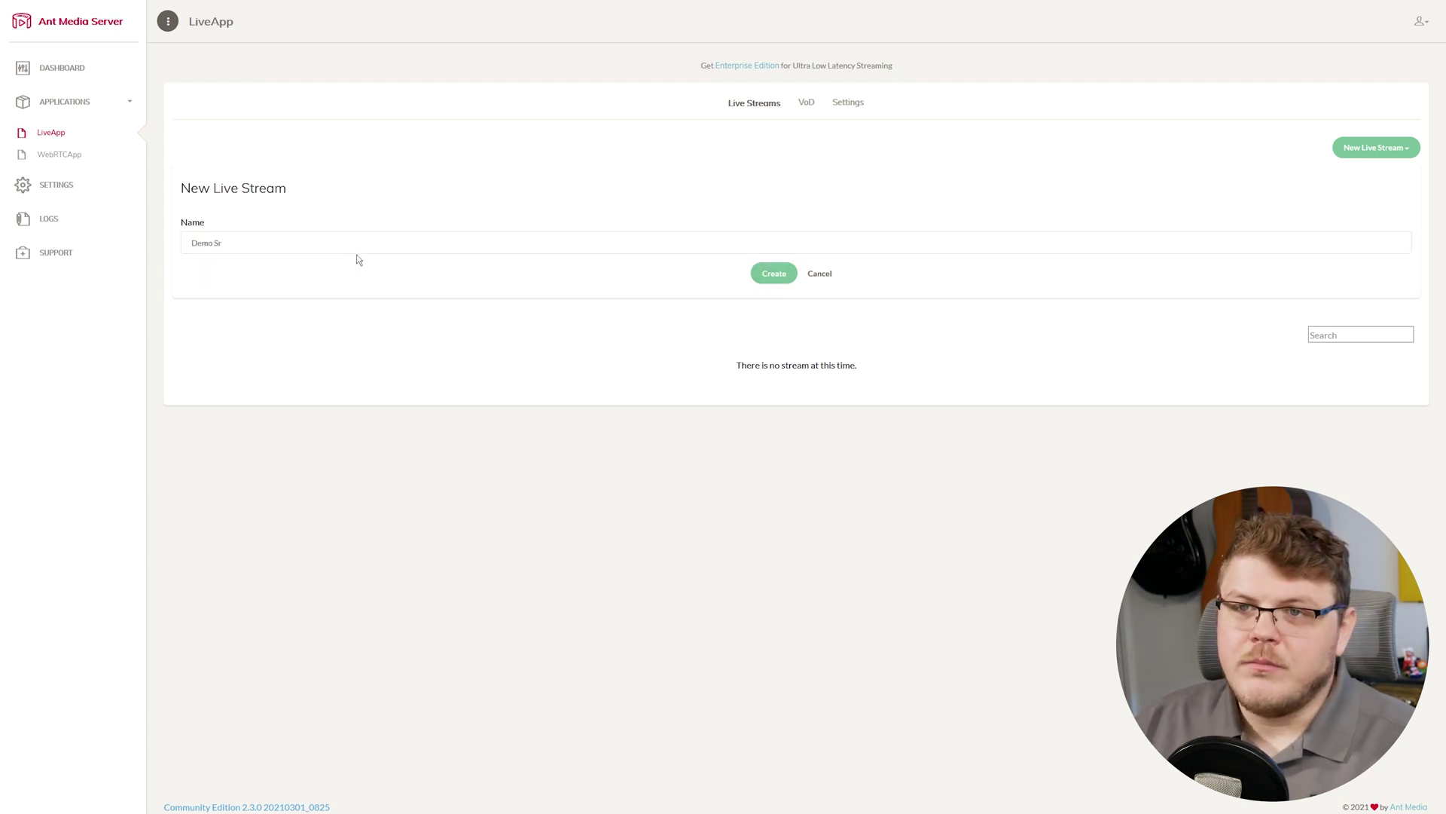
text(Demo Stream)
key(Return)
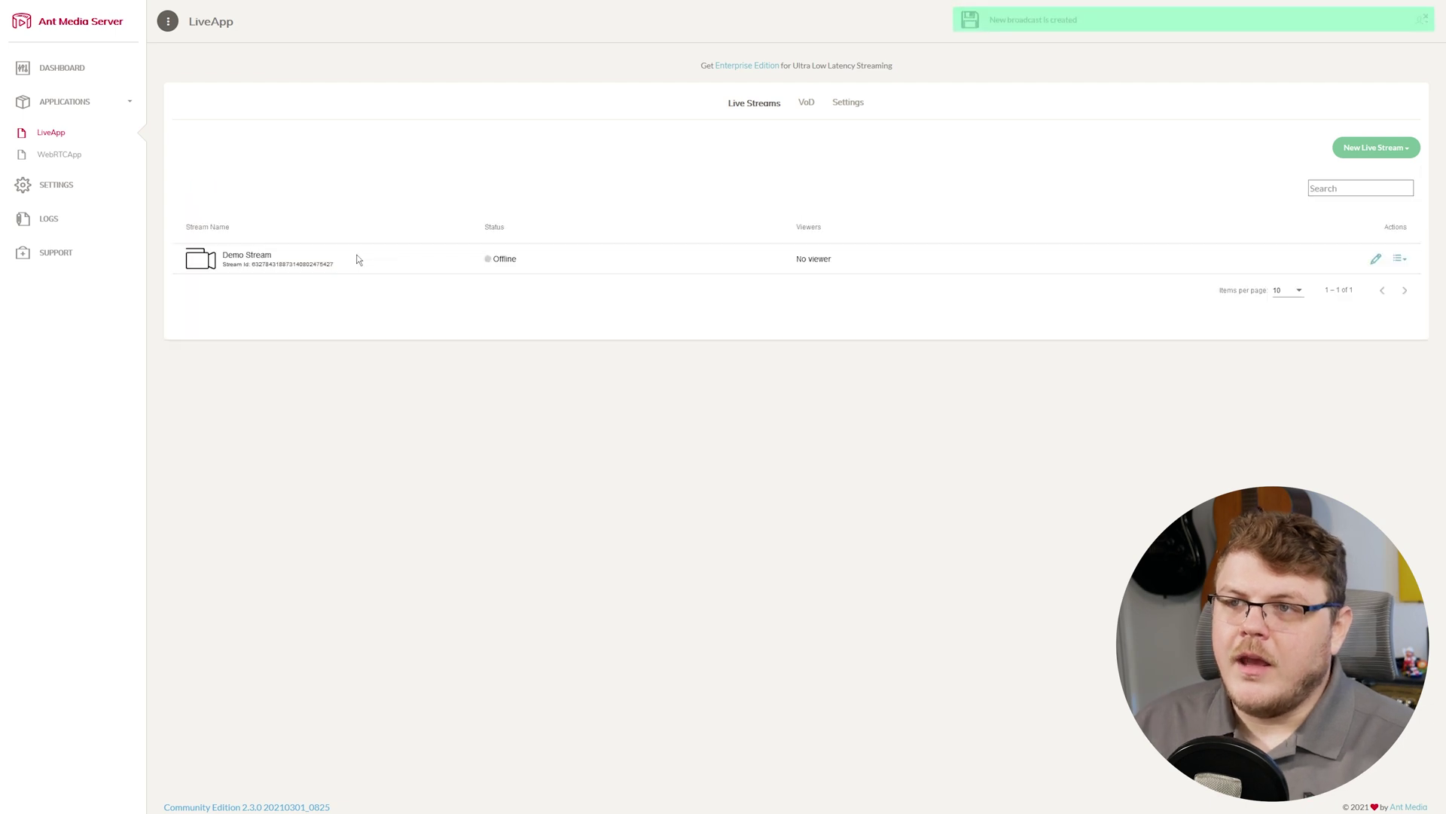
Copy Demo Stream's publish URL and bring the OBS Studio window onto the screen.
drag(225, 251, 362, 281)
click(298, 292)
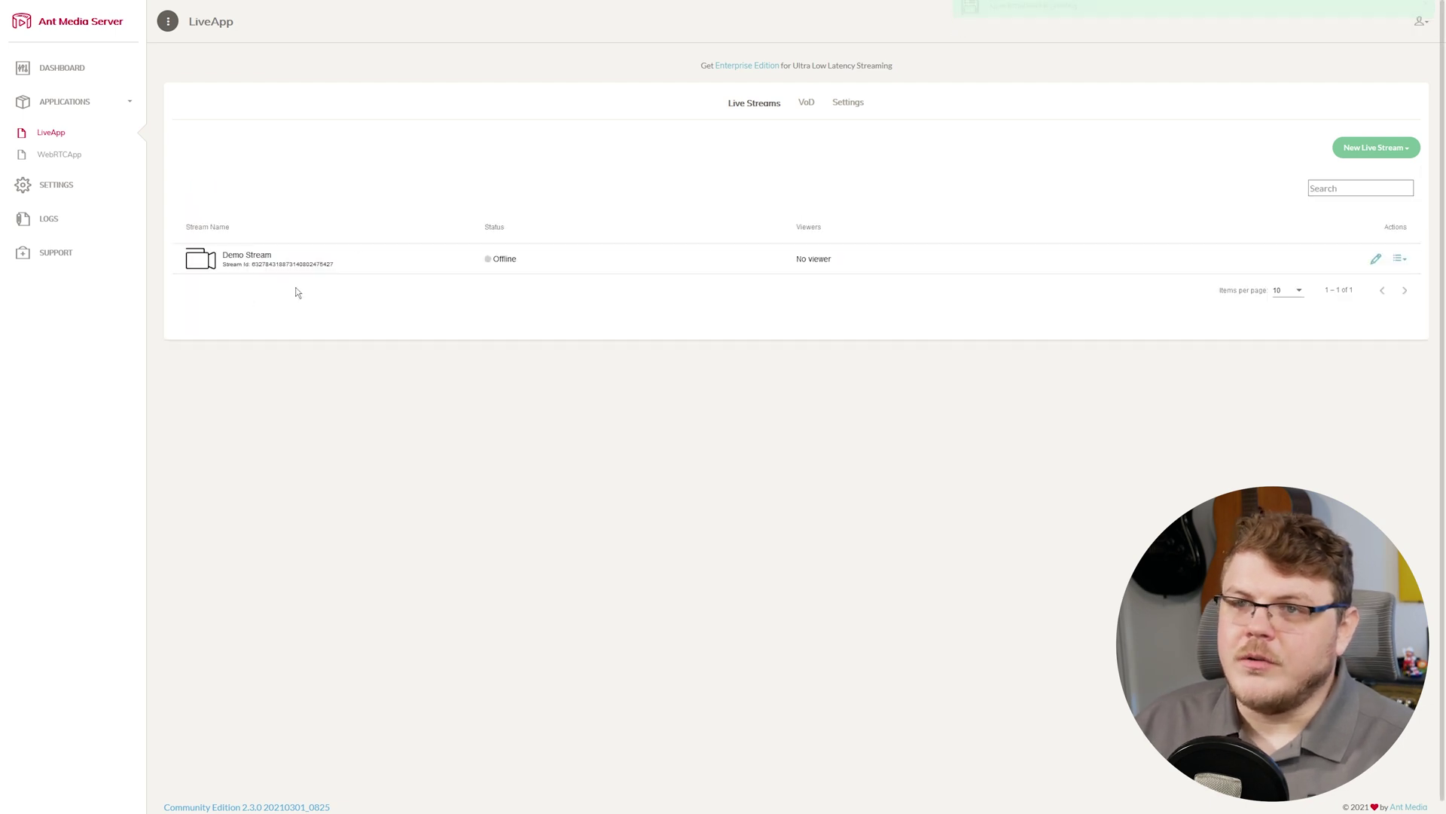
click(1399, 258)
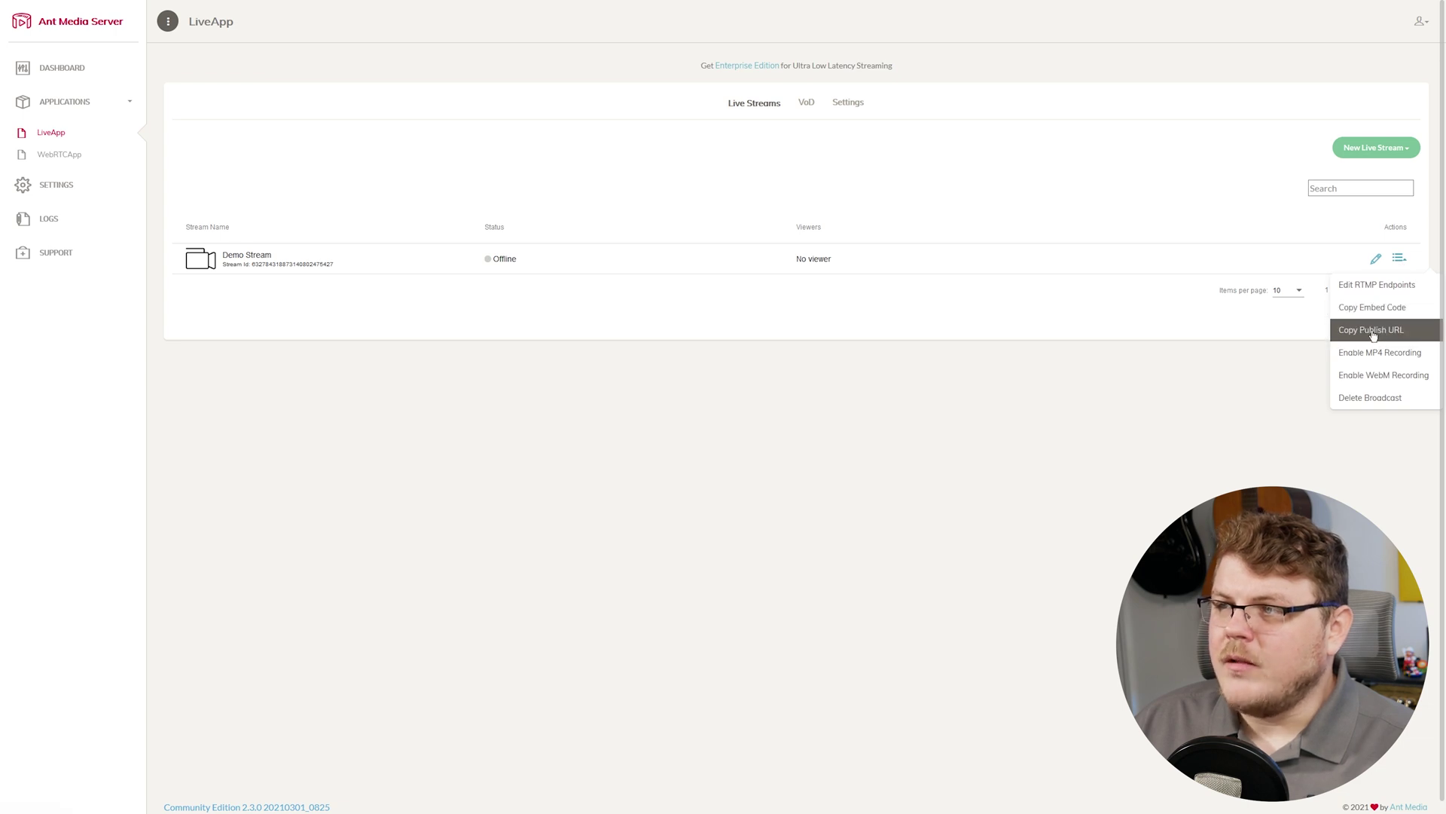
click(1372, 335)
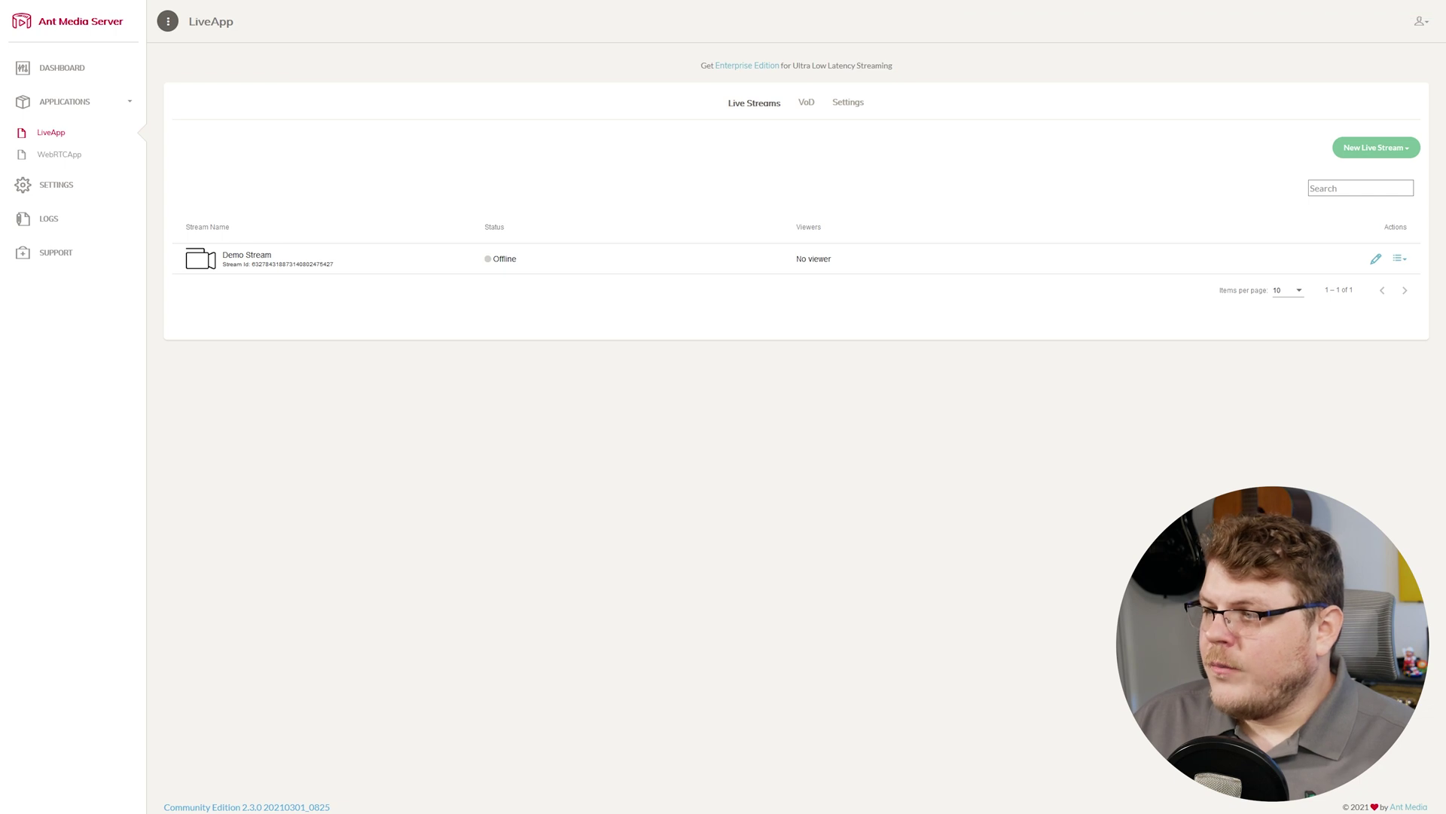
drag(1445, 229, 880, 228)
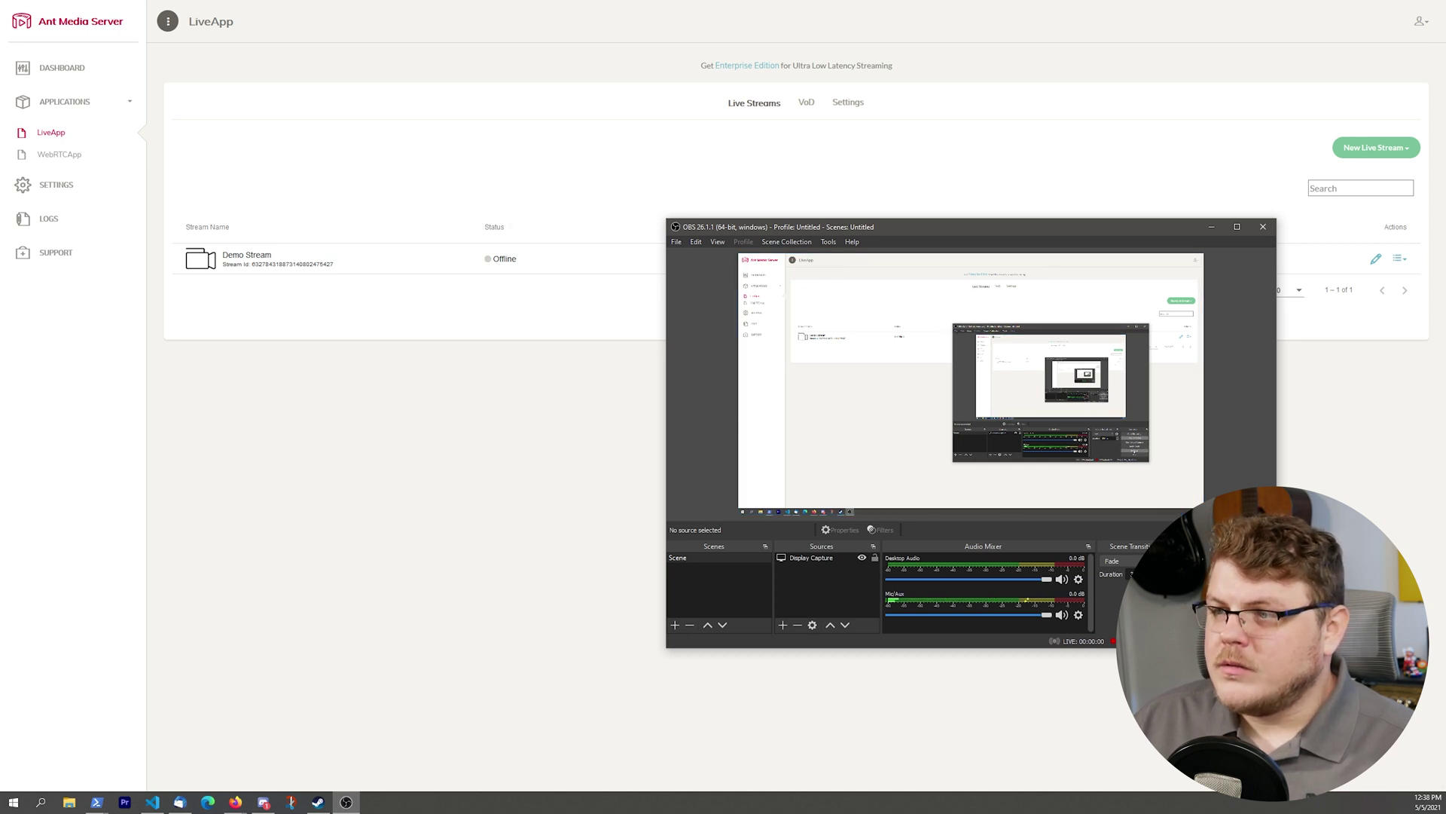
Set the OBS Stream settings service to Custom.
click(1220, 603)
click(729, 285)
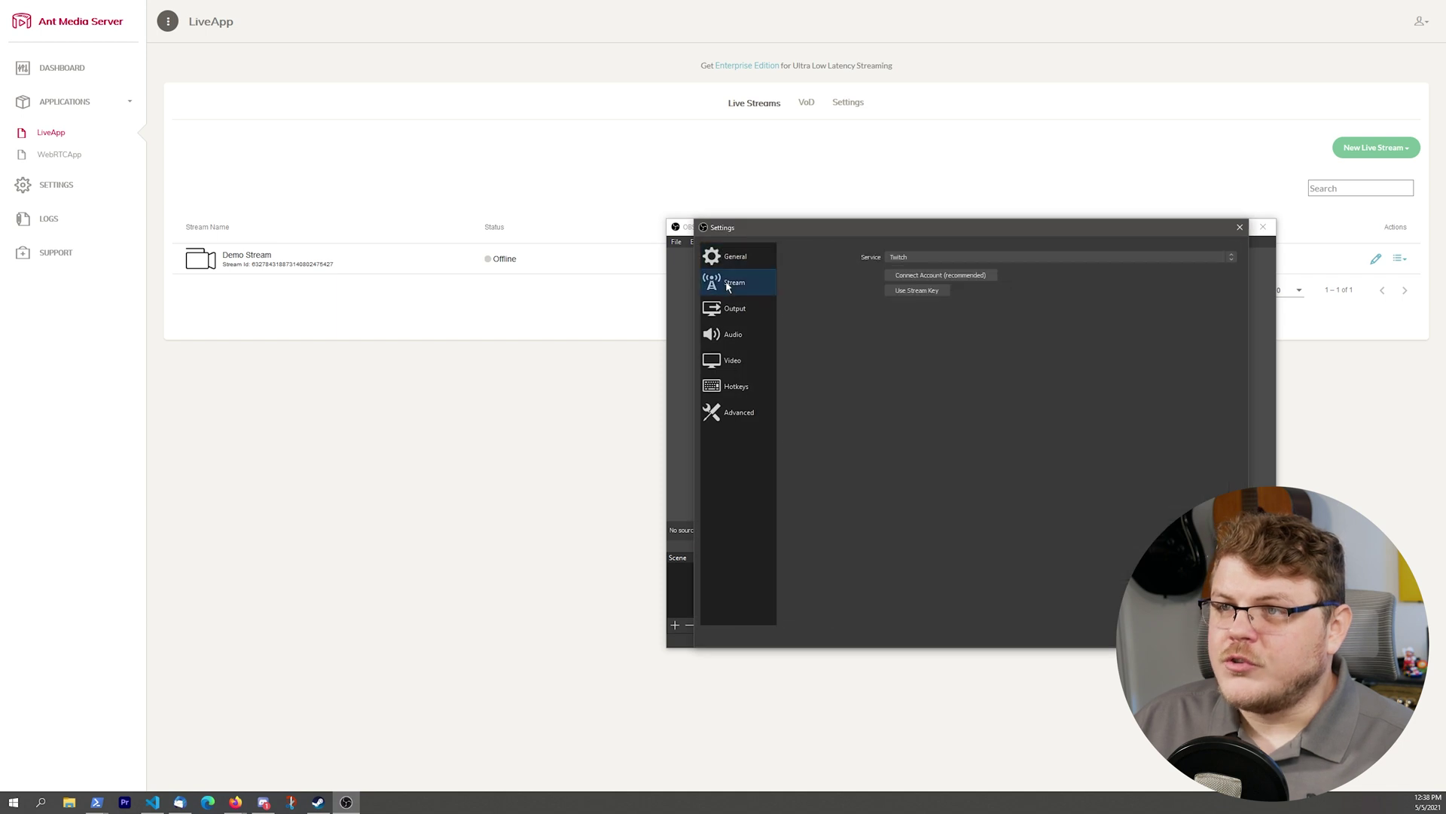
click(934, 257)
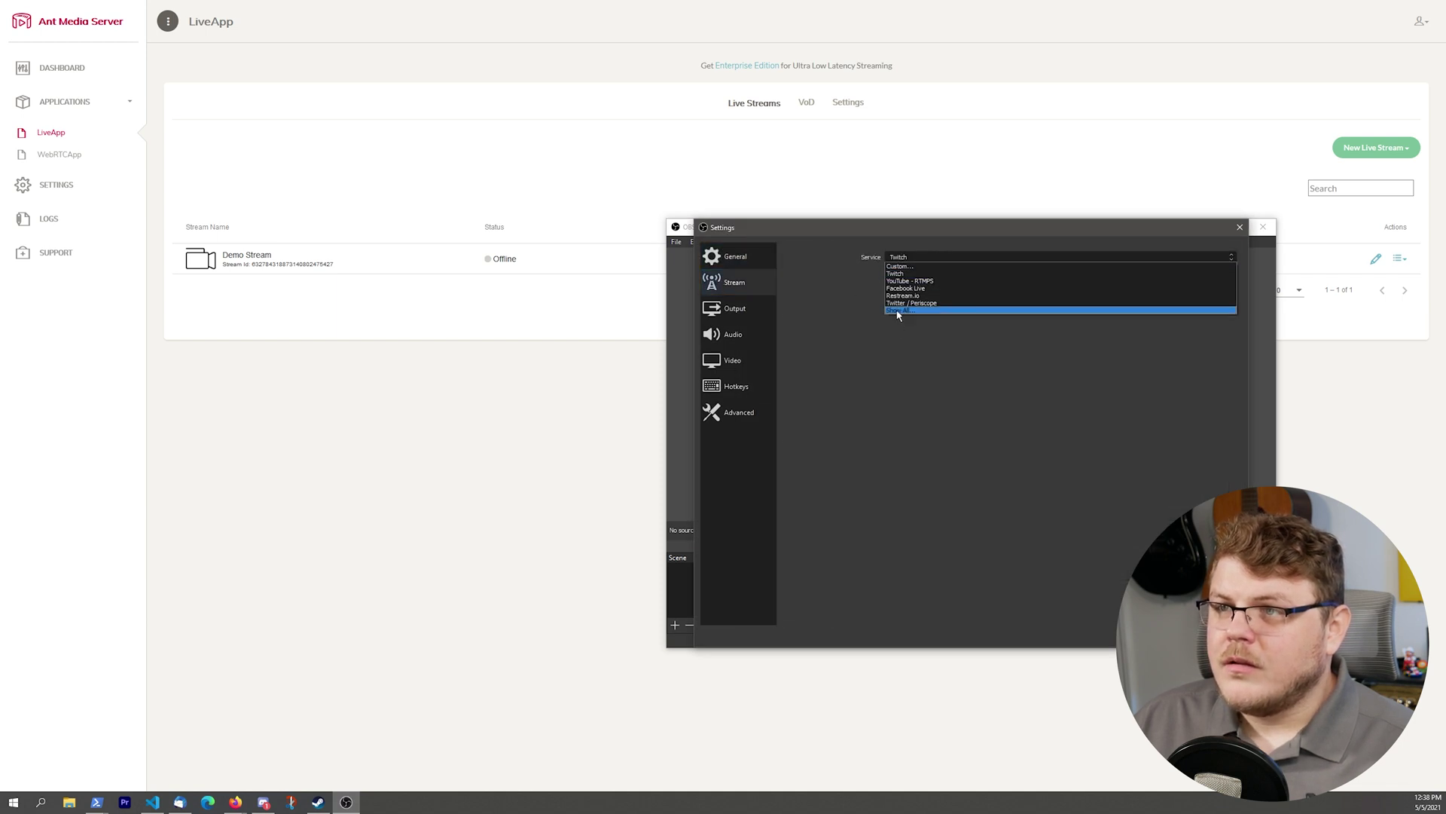
click(899, 315)
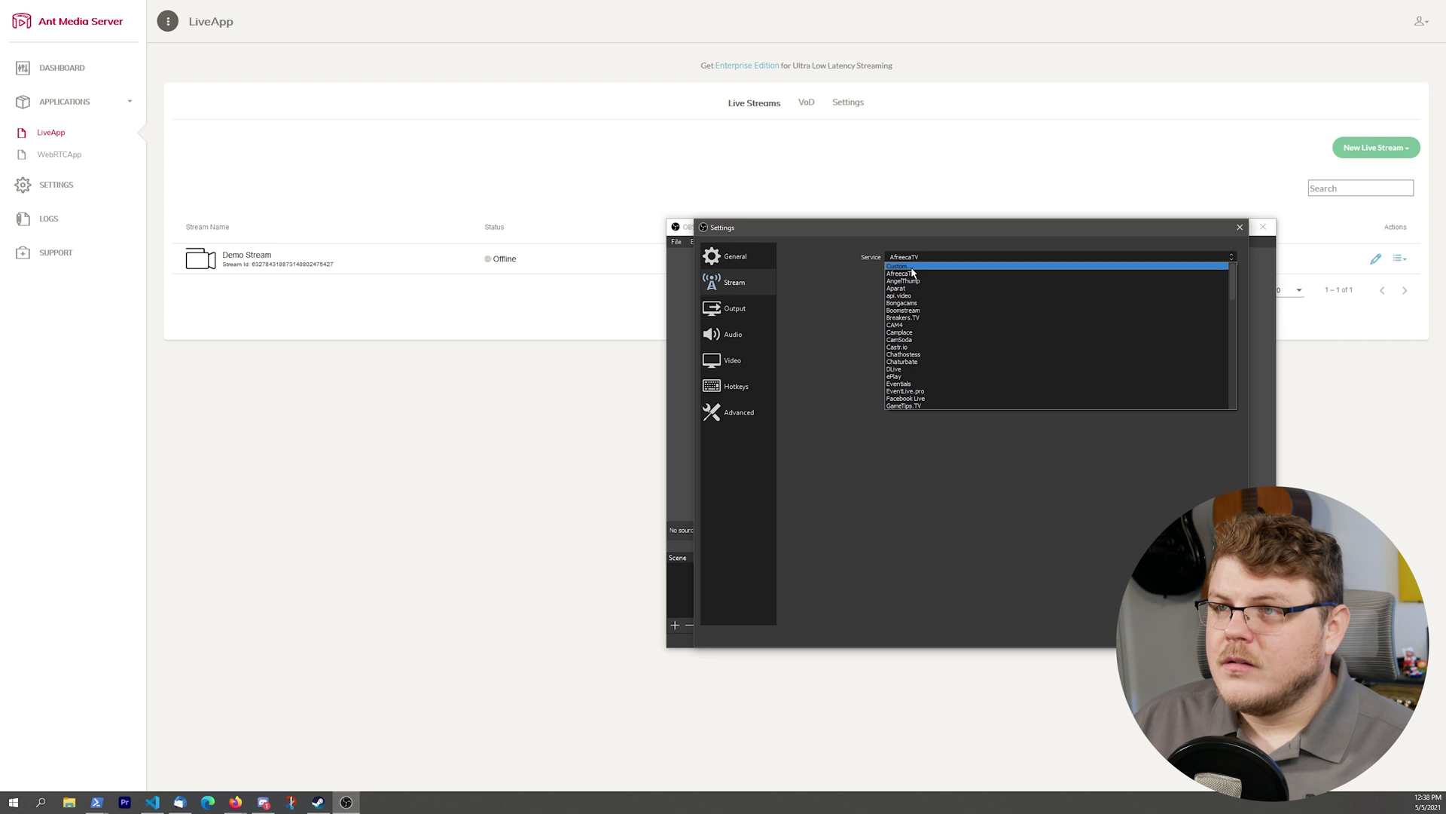
click(914, 268)
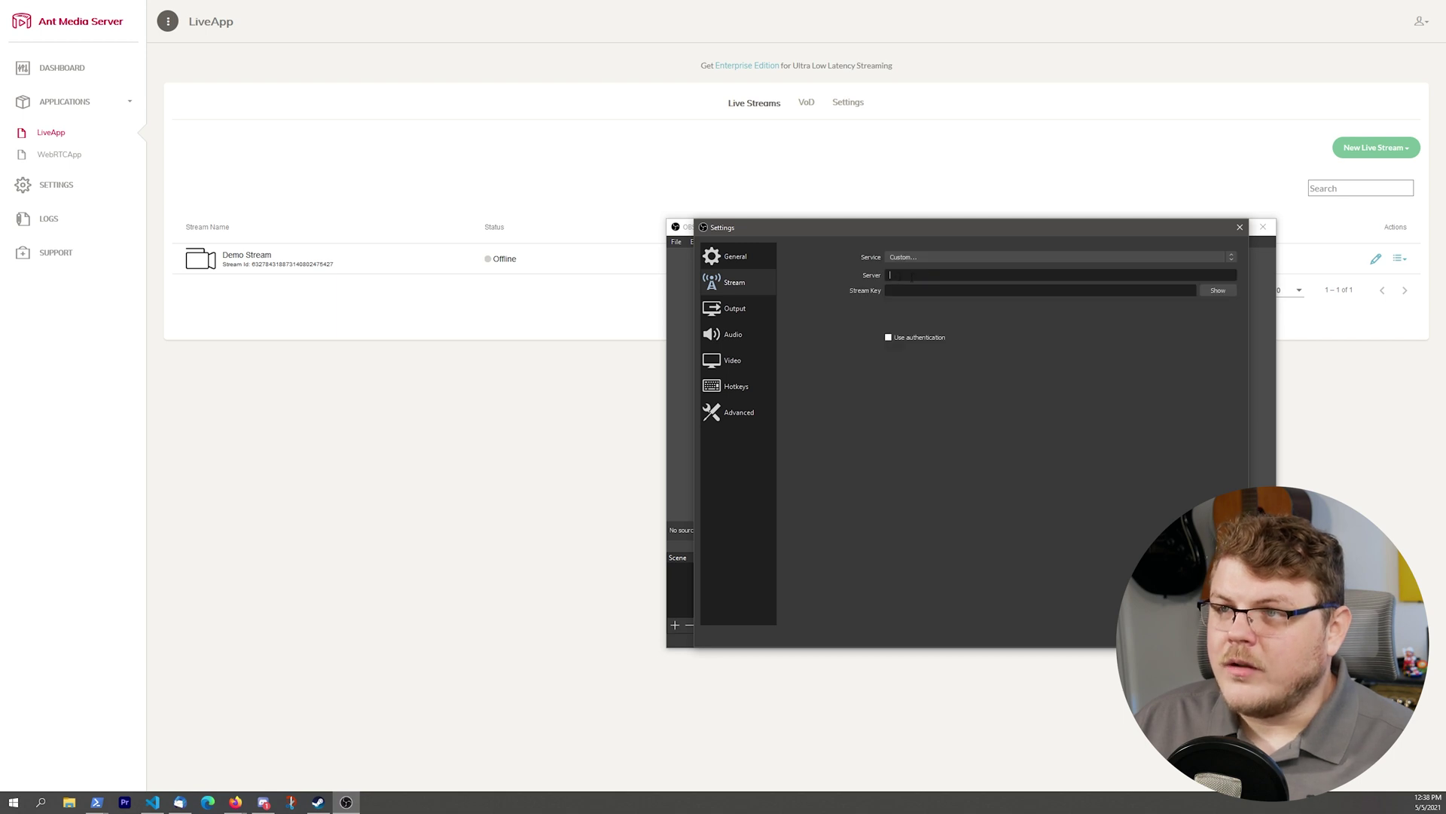
Use rtmp://45.79.177.150/LiveApp/ as server with the stream id as key, then start streaming.
key(ctrl+v)
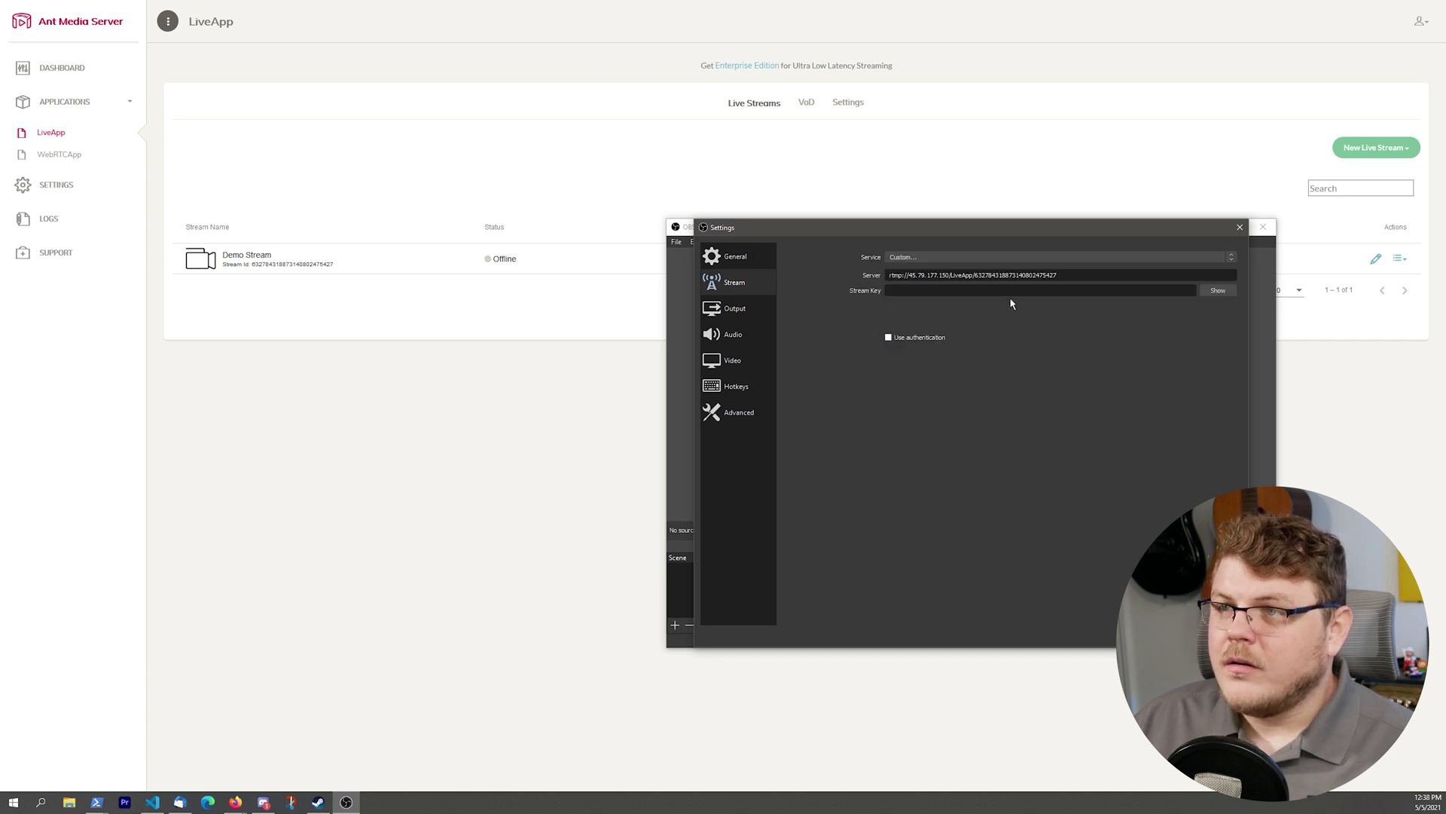
double_click(1017, 274)
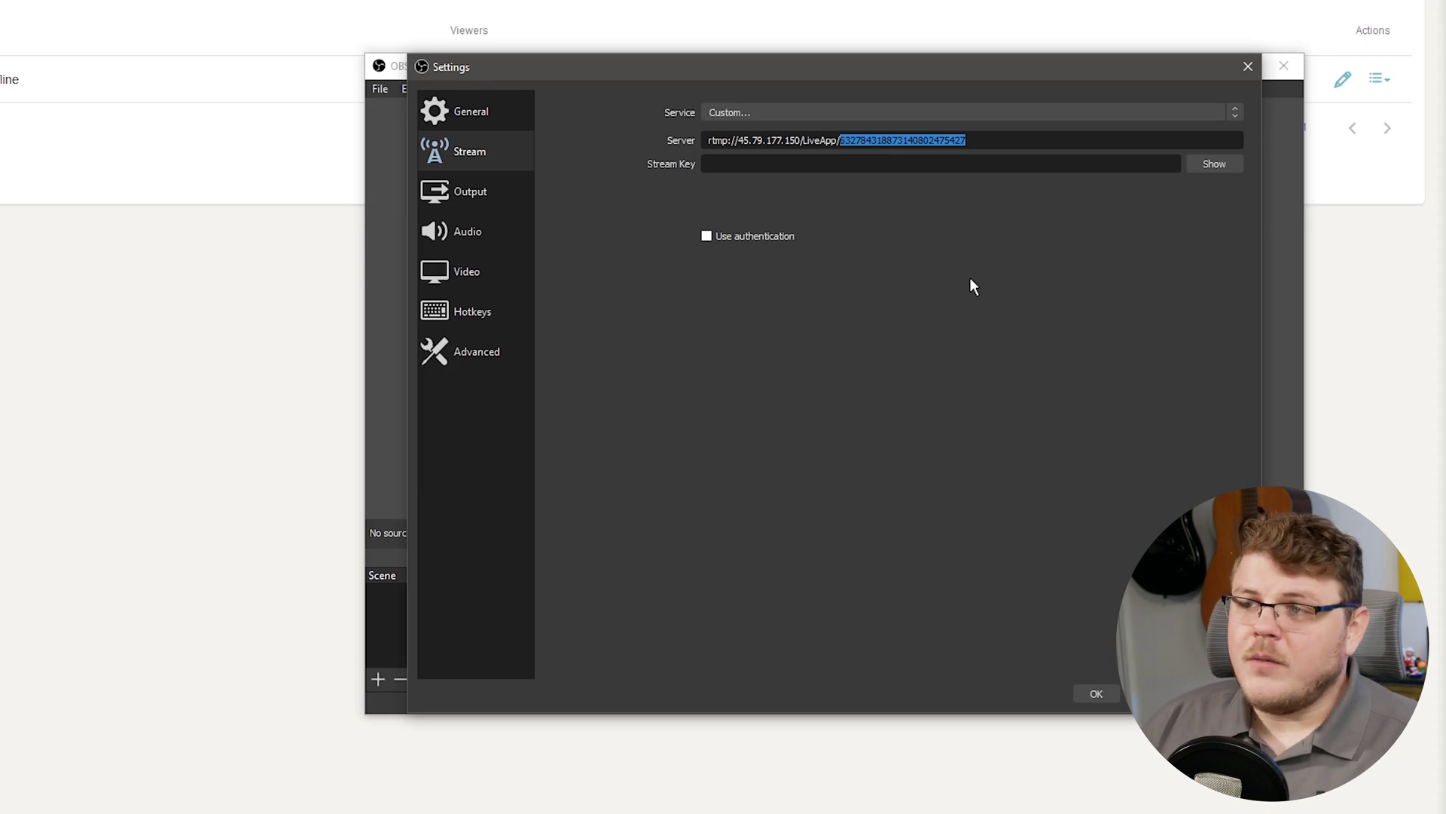
key(BackSpace)
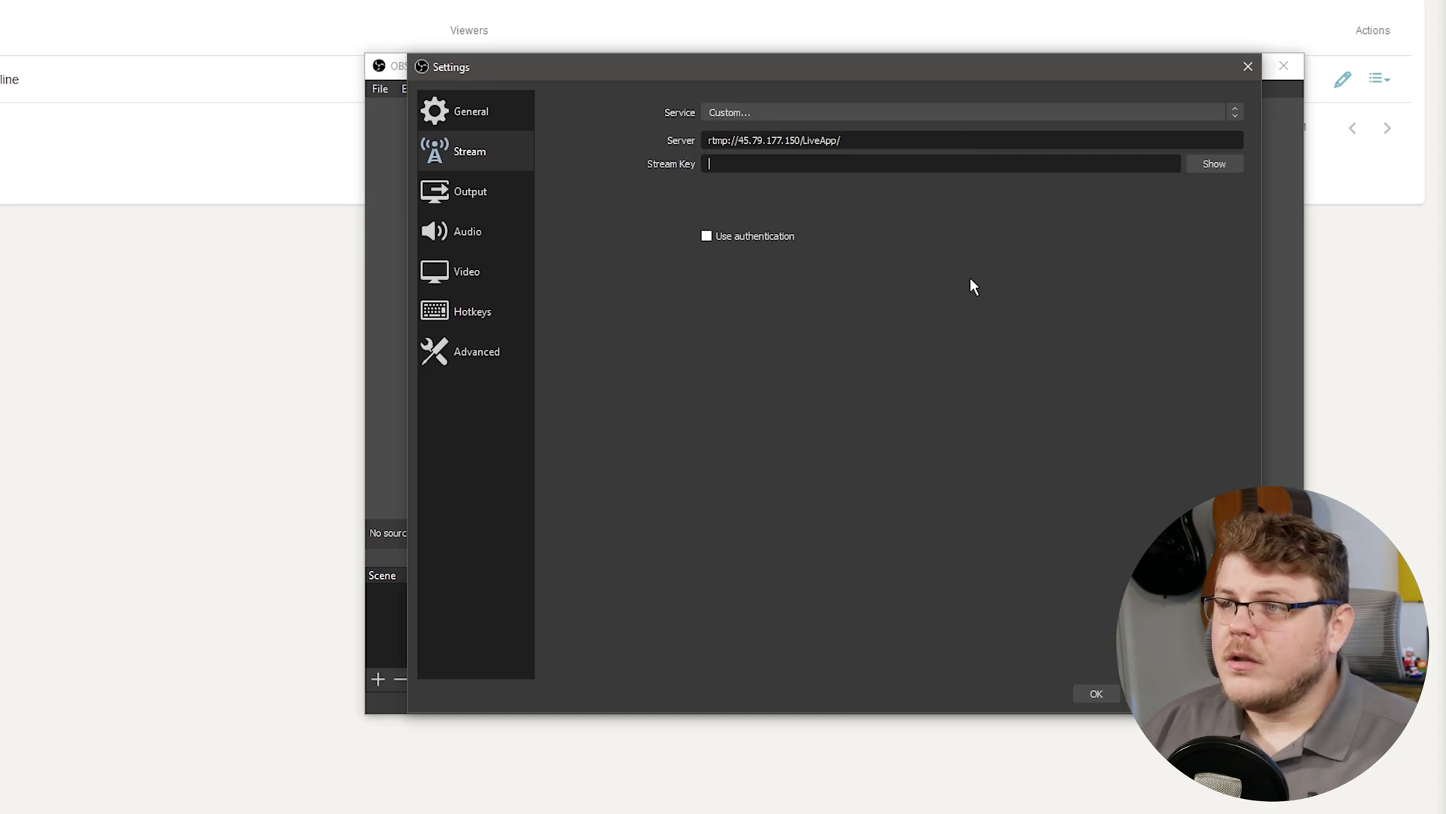
key(ctrl+v)
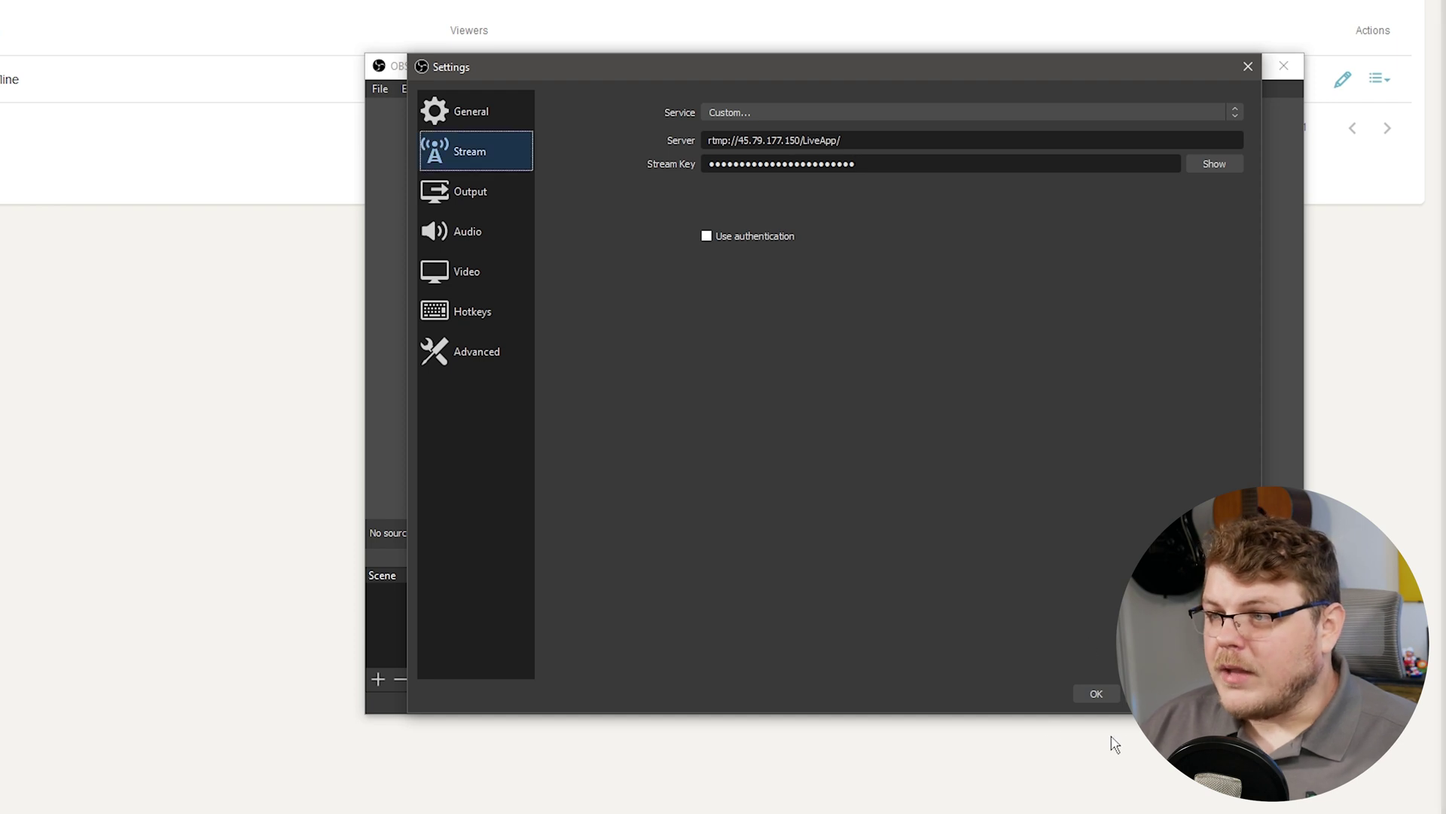
click(1096, 694)
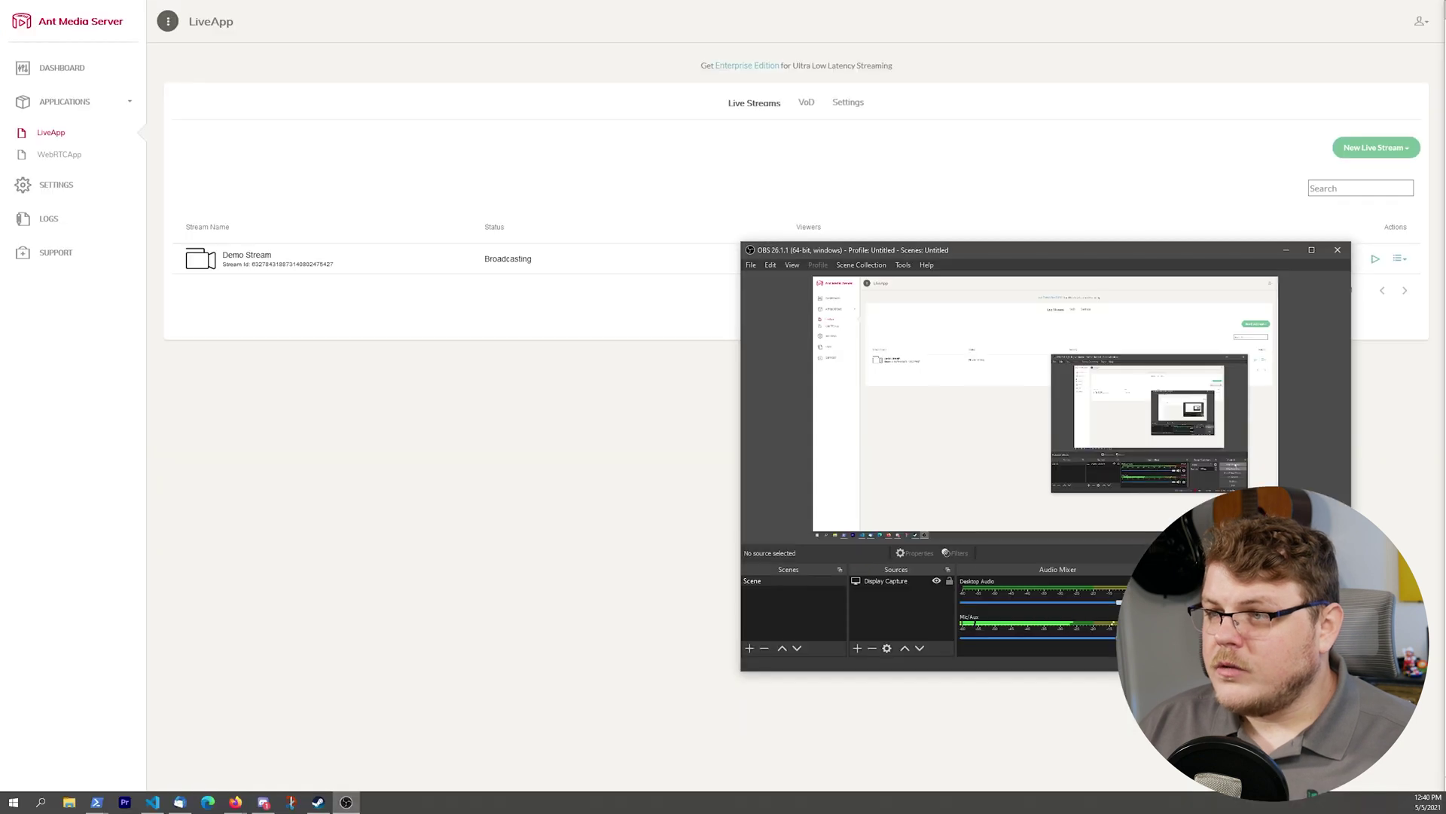
click(330, 523)
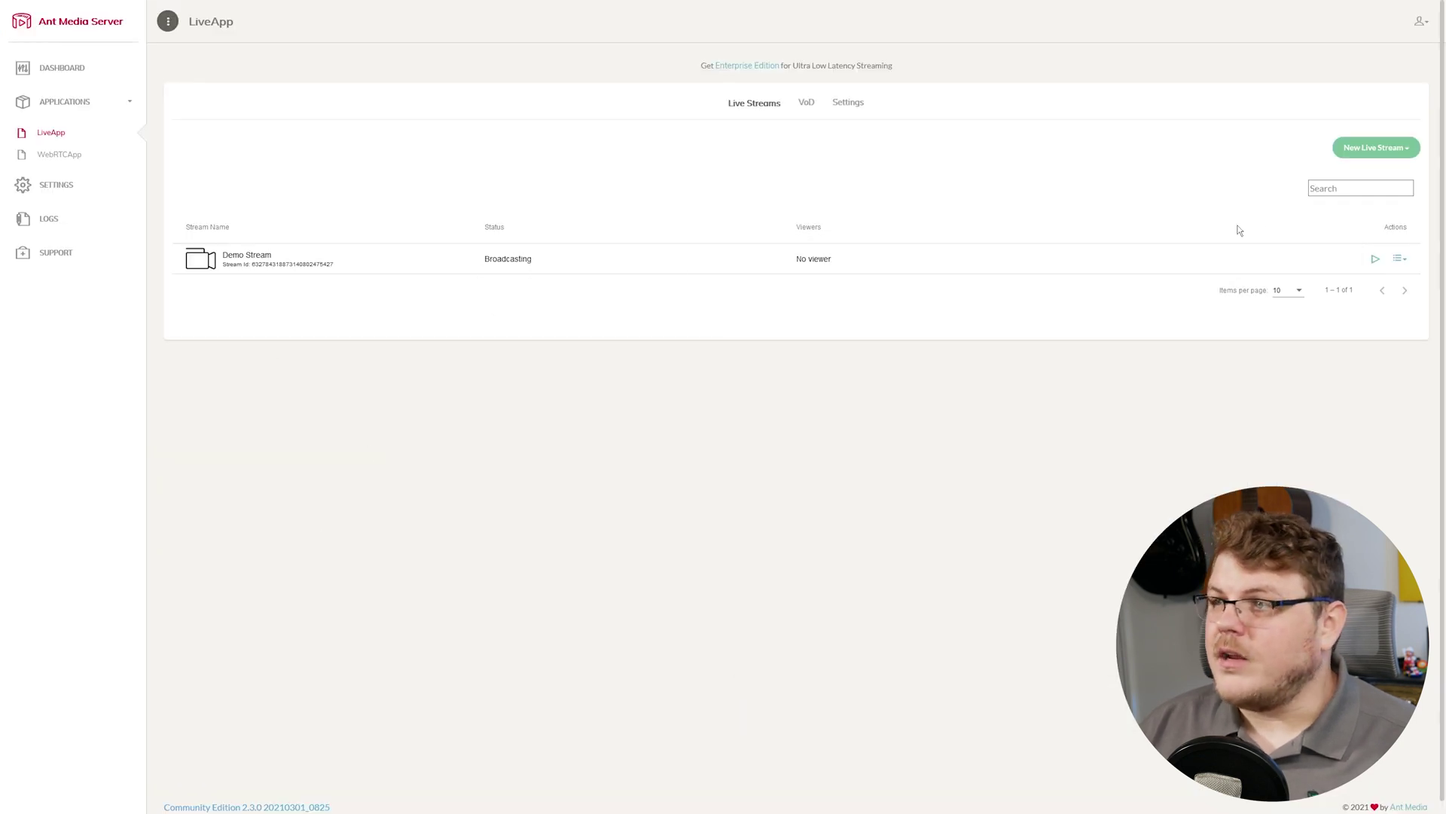
Open Demo Stream's player from its Actions and view it in the player tab.
click(1400, 261)
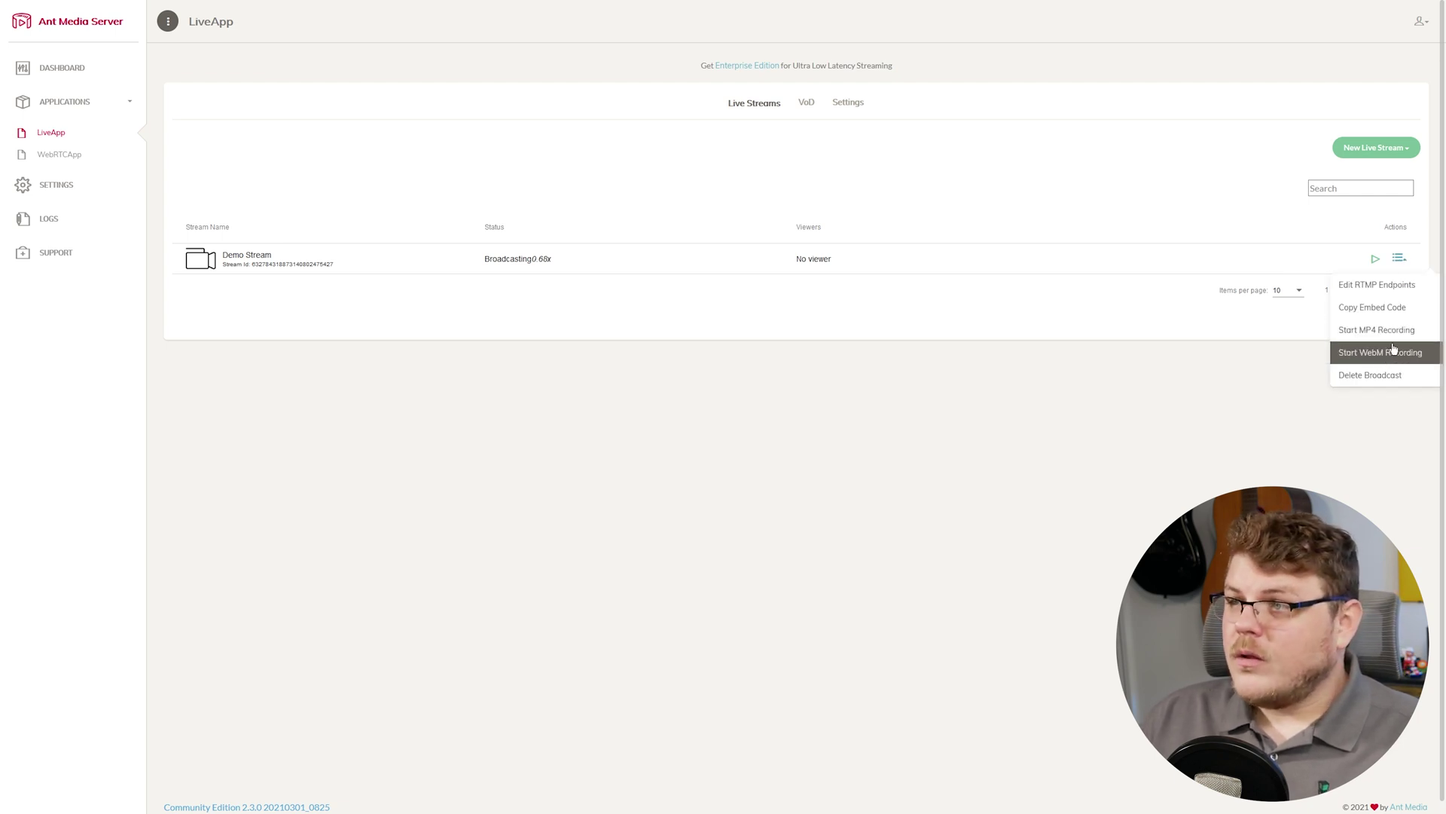
click(1197, 356)
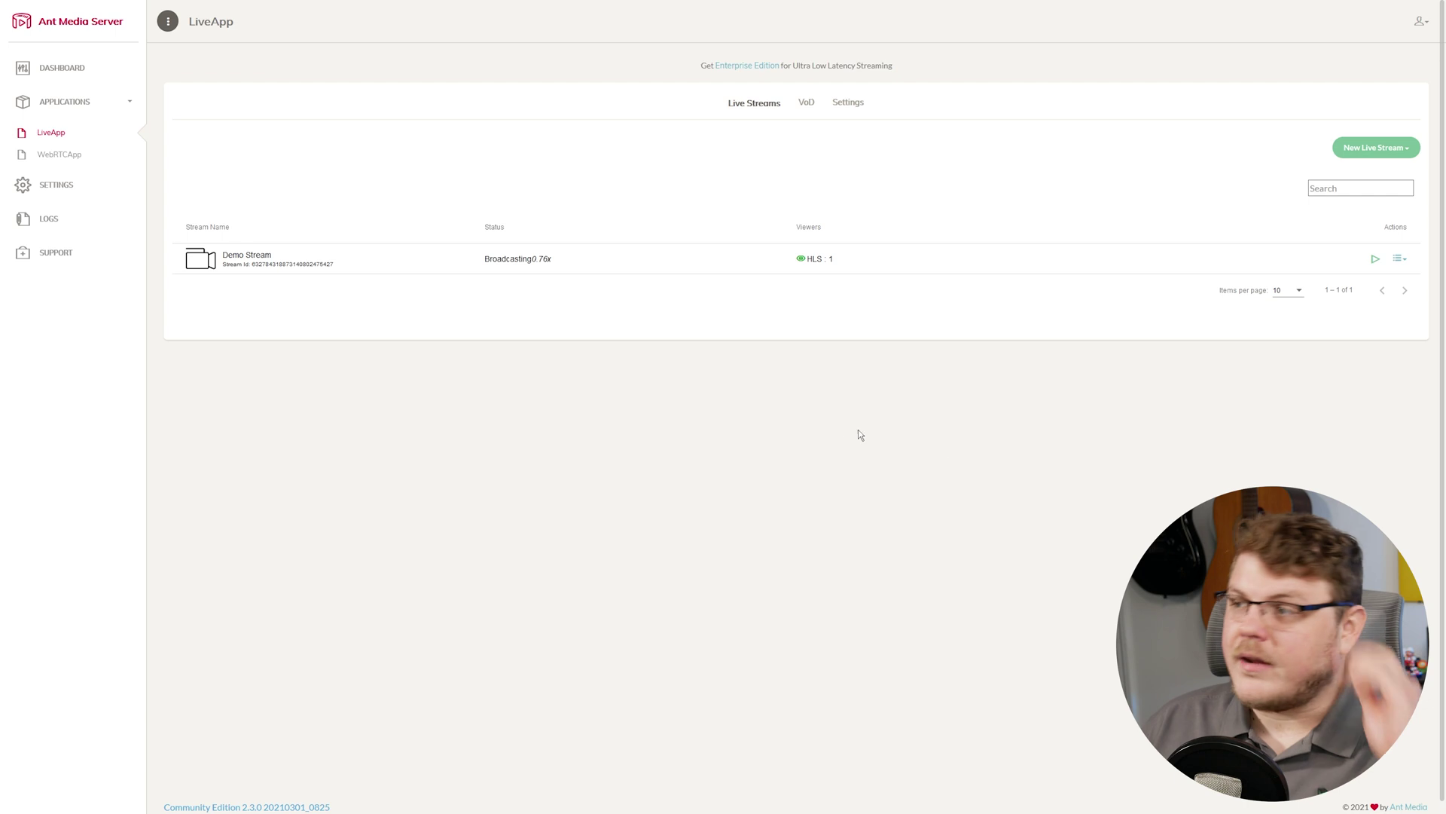
click(289, 9)
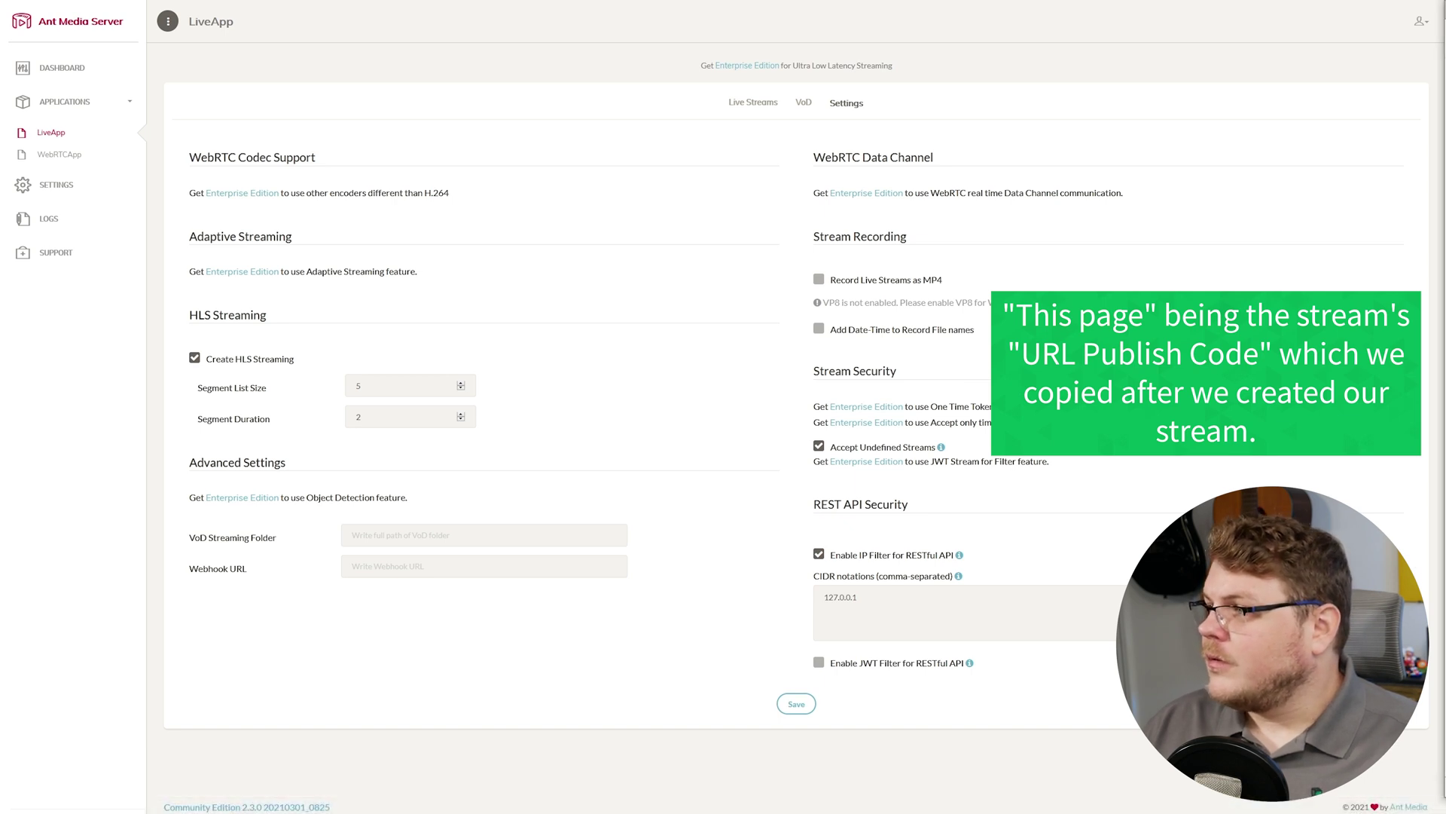
drag(1032, 369, 504, 481)
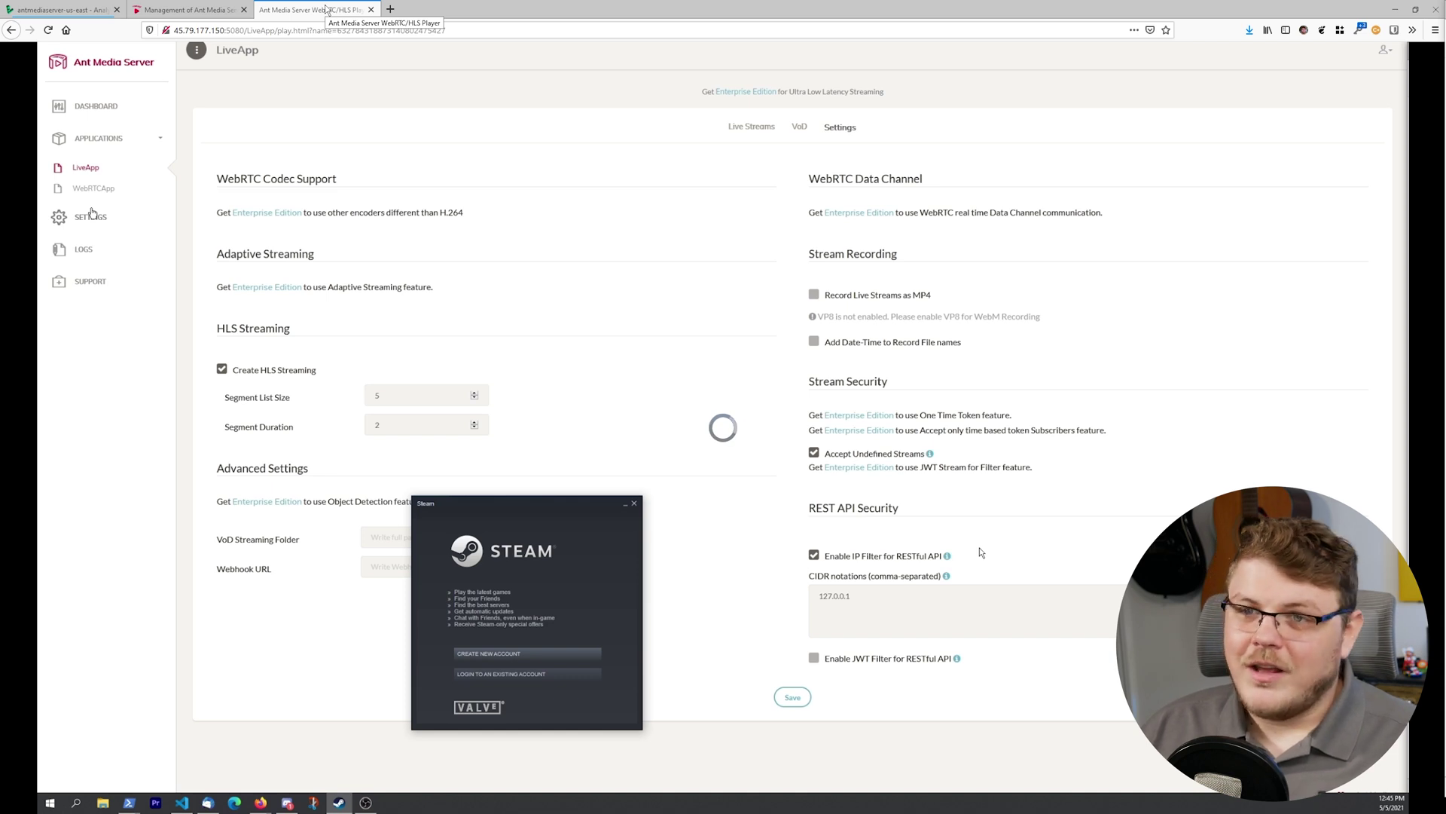
Open Ant Media Server's Server Settings page from the sidebar.
click(92, 215)
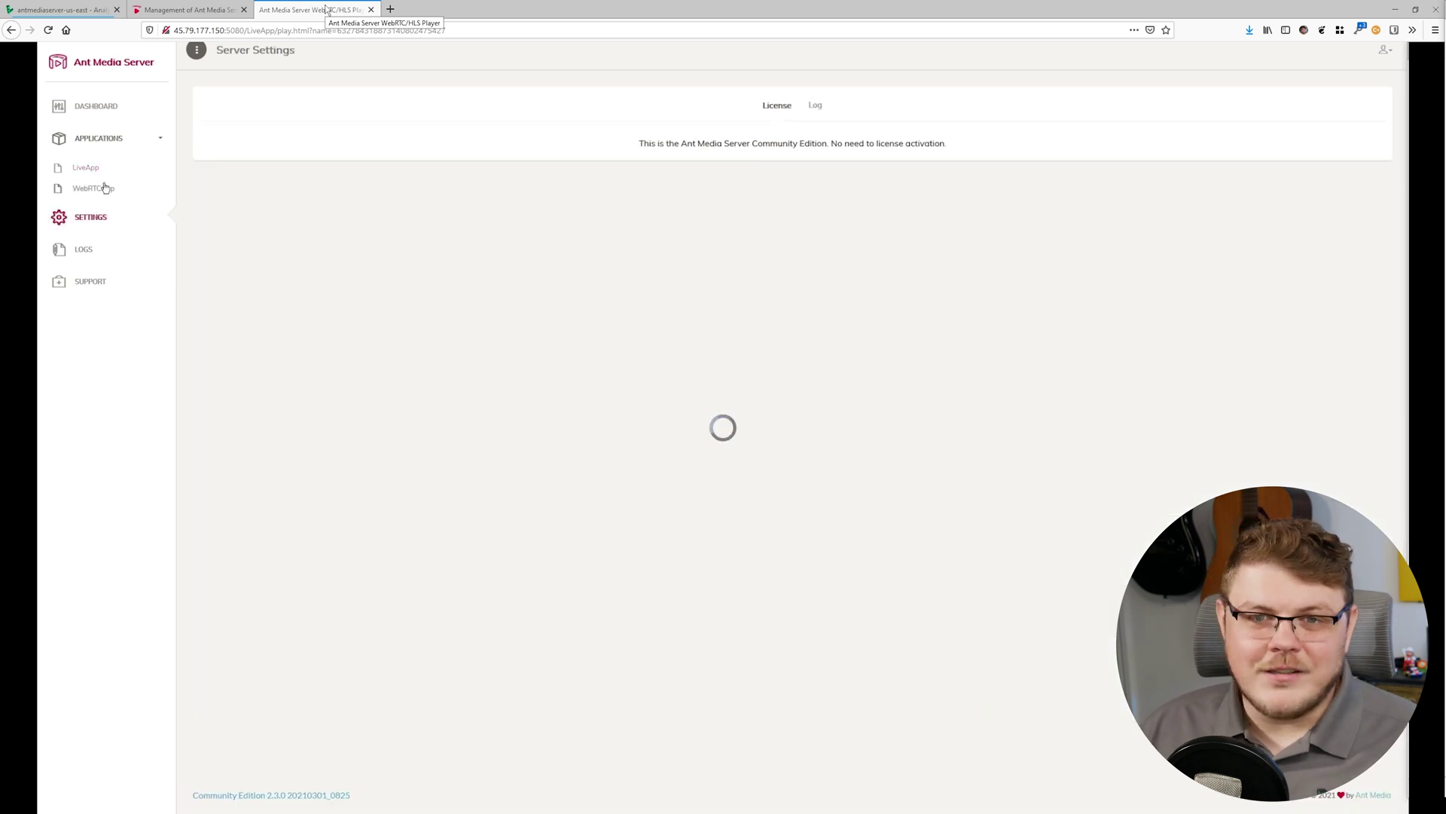